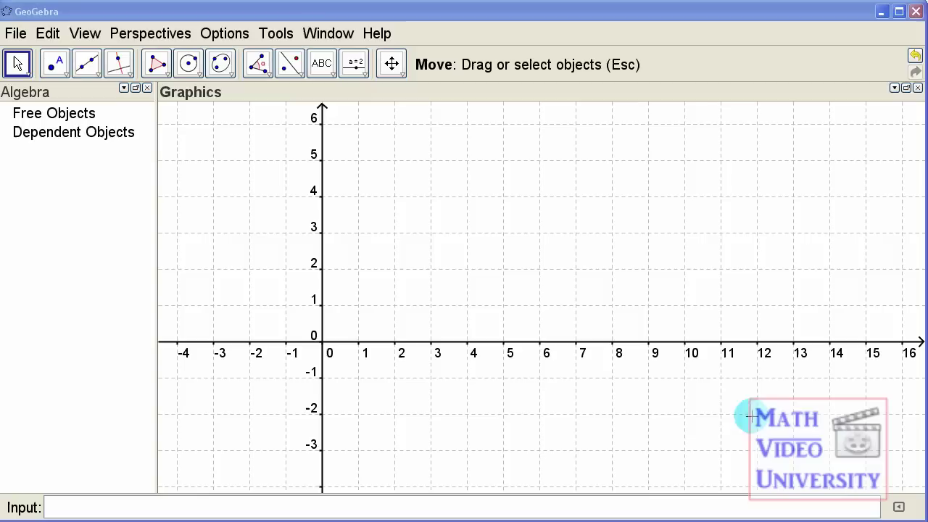
Step: View GeoGebra's version and licence information, then dismiss it
left_click(376, 36)
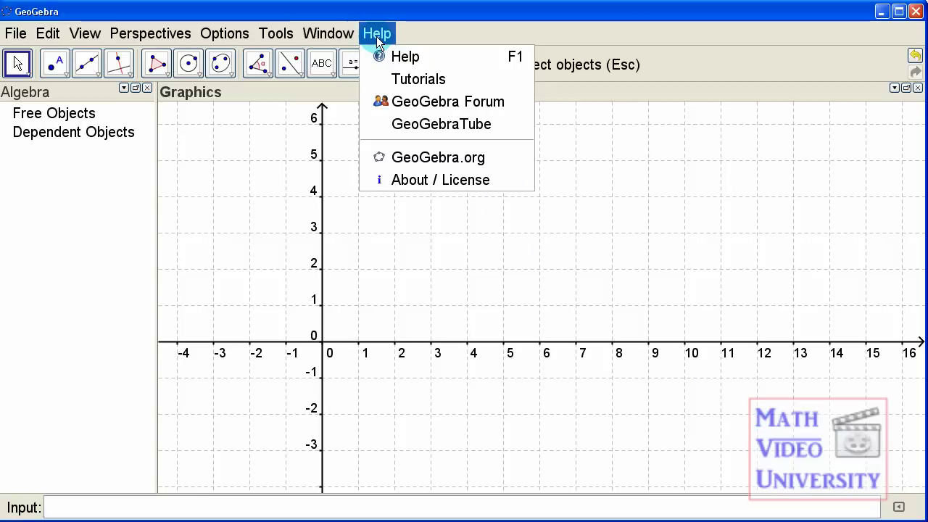
left_click(395, 179)
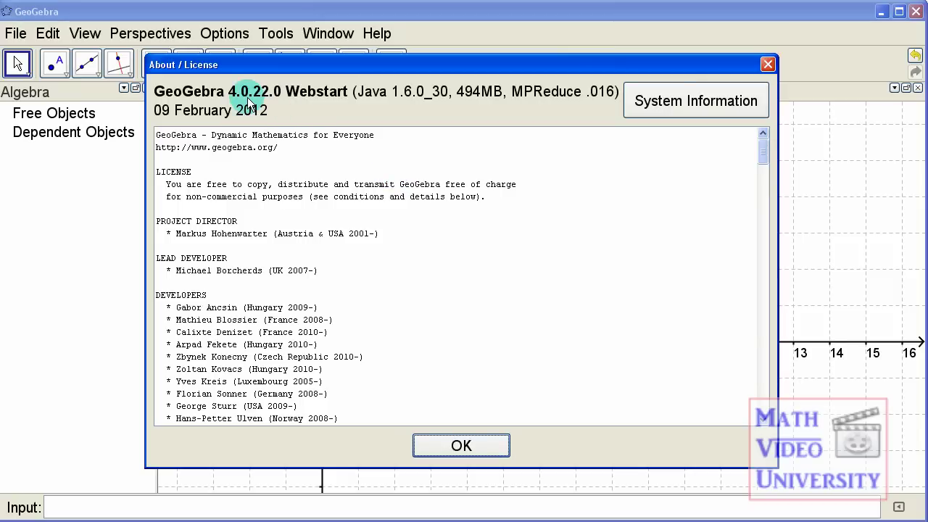
key("Return")
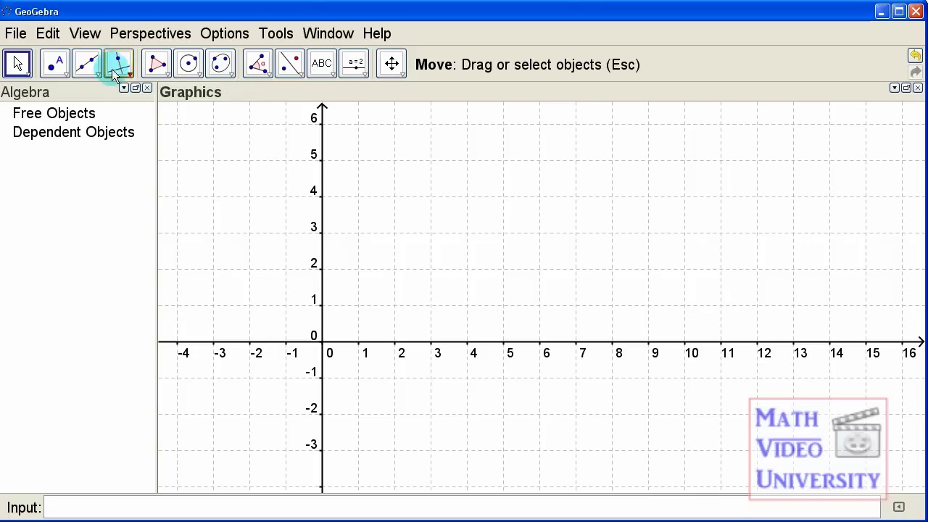
Step: Hide the coordinate axes and grid, then show them both again
left_click(85, 35)
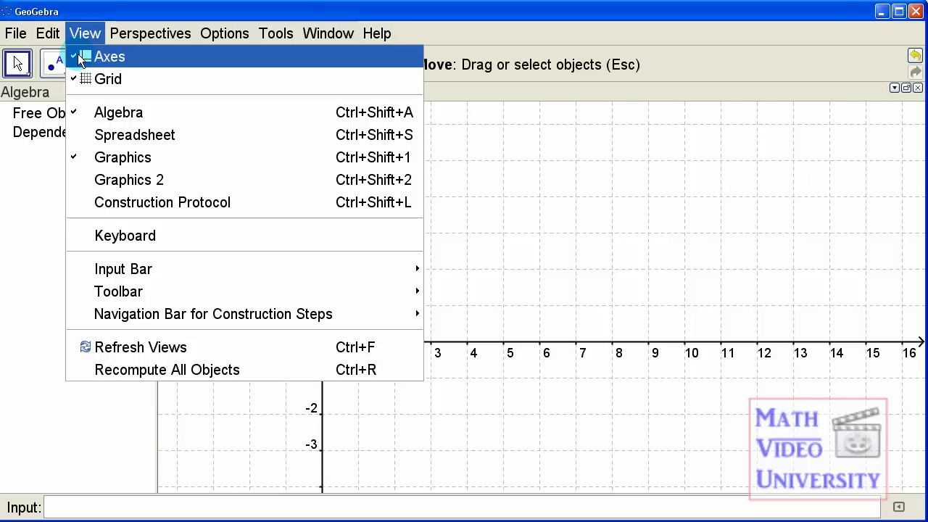
left_click(85, 58)
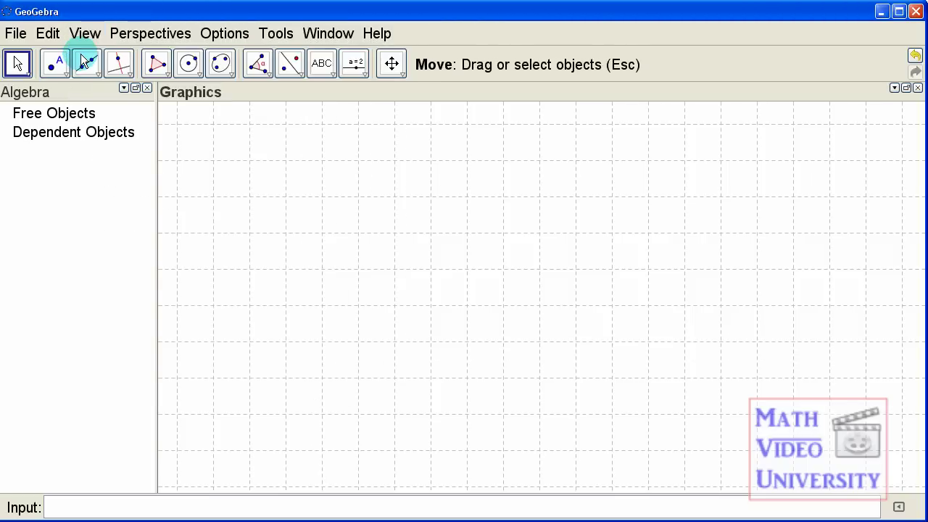
left_click(87, 34)
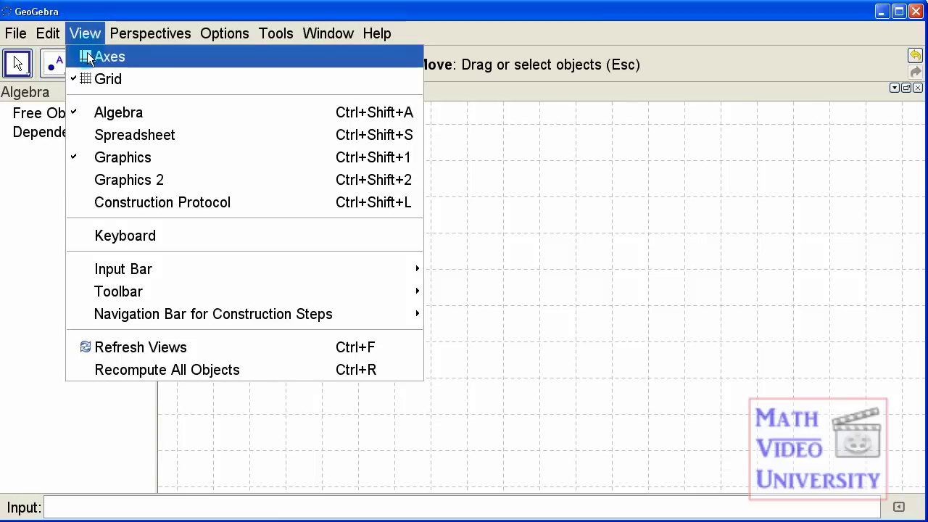
left_click(87, 55)
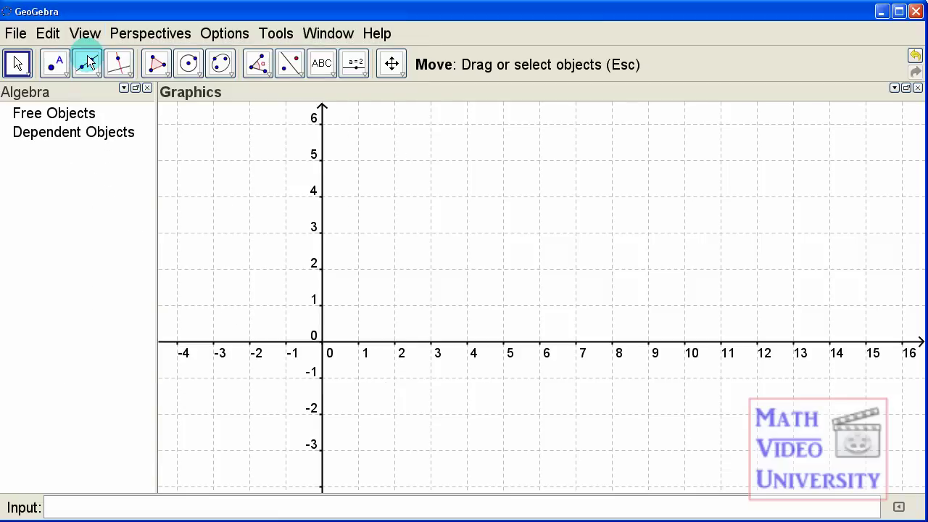
right_click(509, 222)
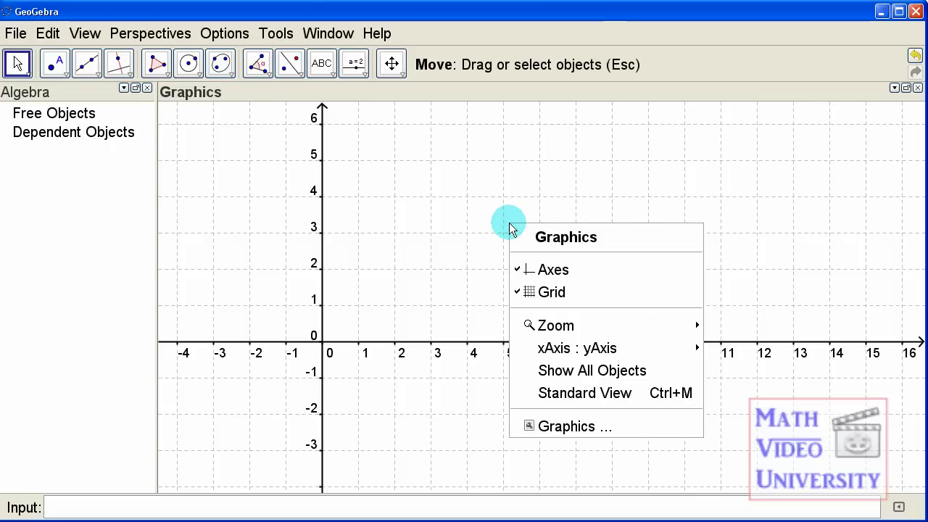
left_click(536, 293)
right_click(537, 293)
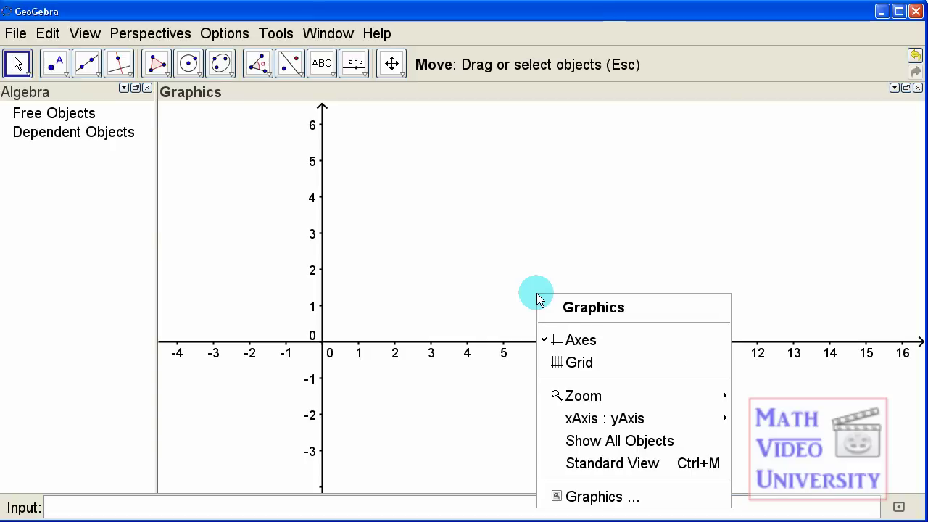
left_click(568, 362)
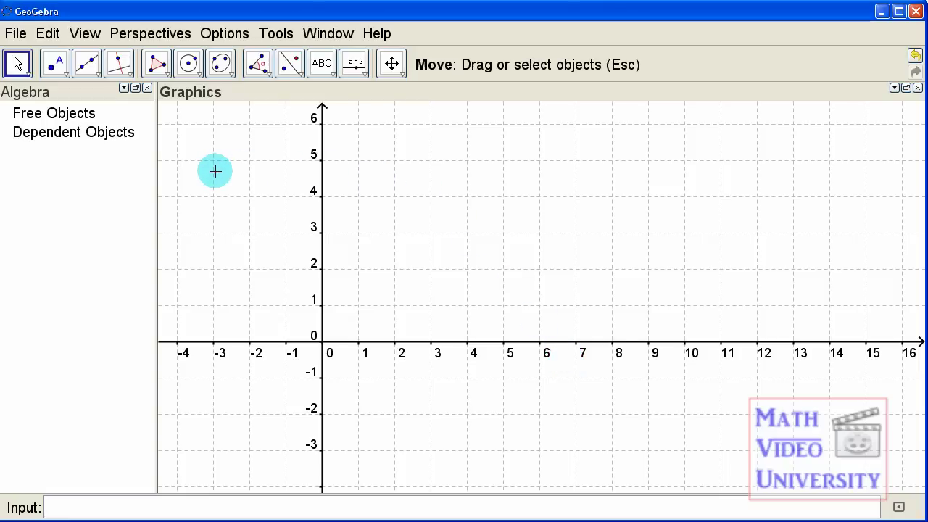
Step: Shrink the interface font to 12 pt, then restore it to 20 pt
left_click(225, 33)
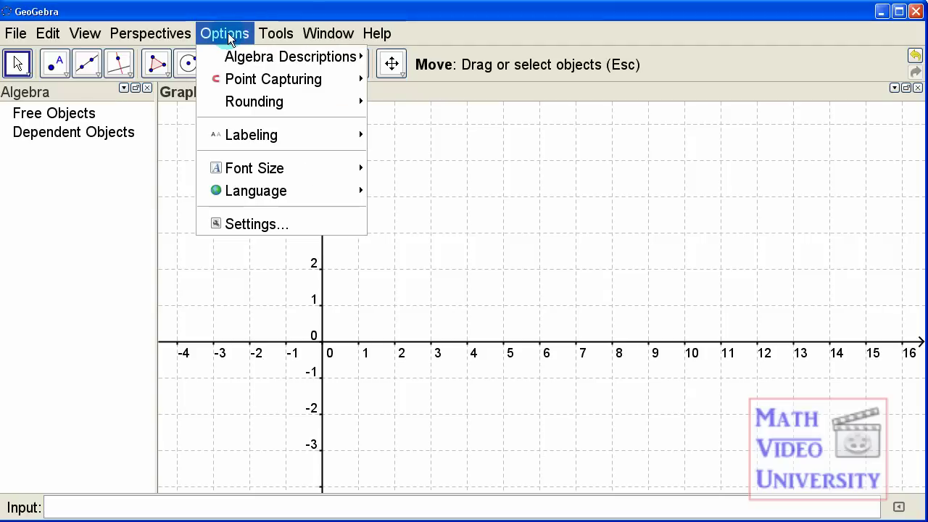
mouse_move(249, 171)
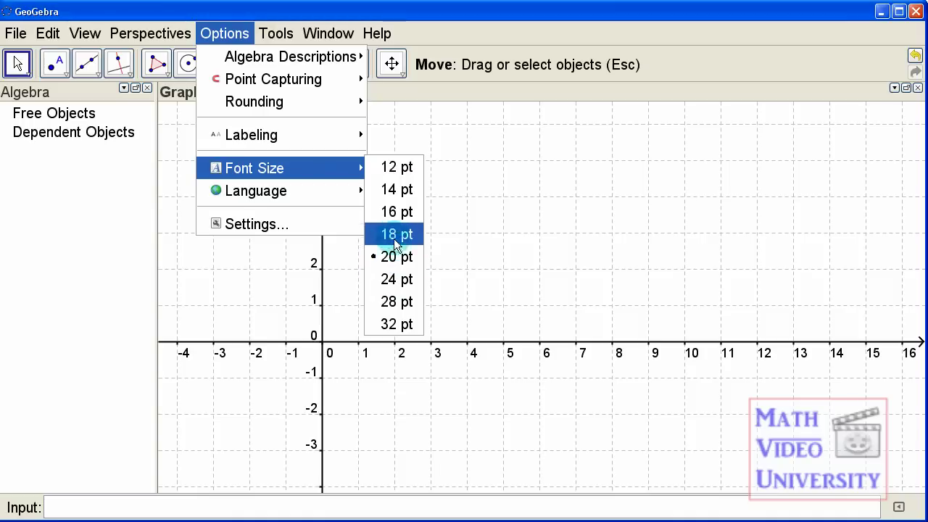
left_click(395, 167)
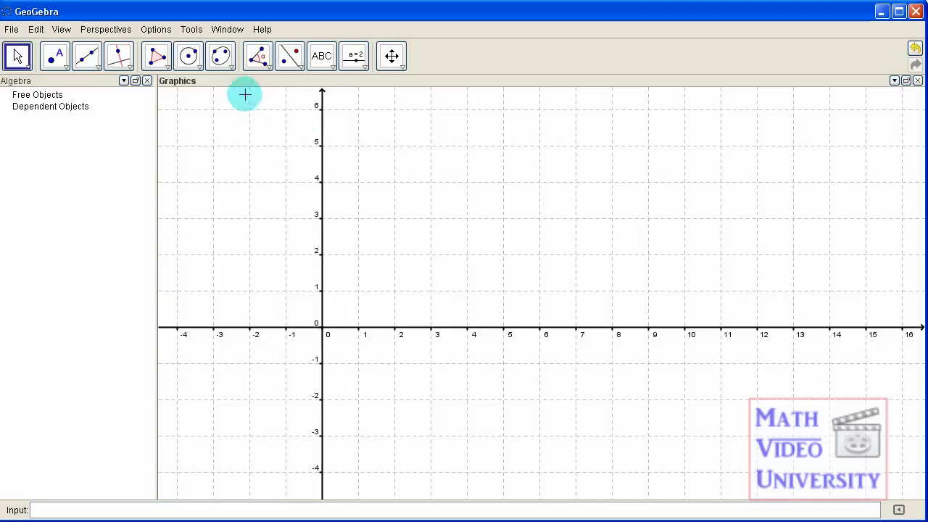
left_click(156, 30)
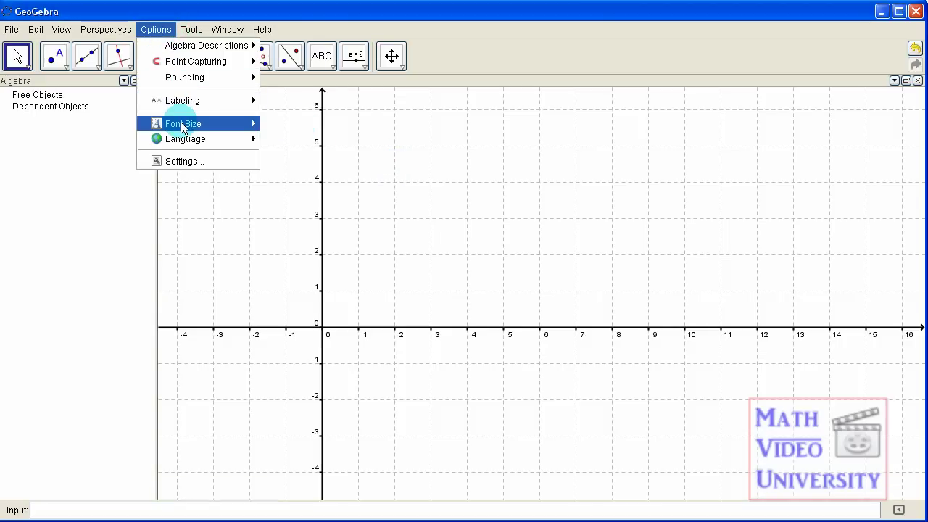
mouse_move(181, 122)
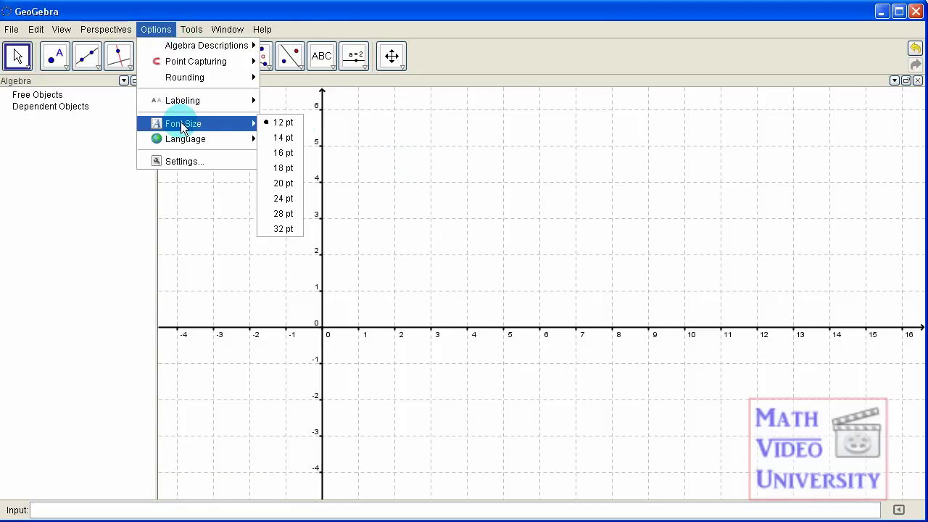
left_click(278, 181)
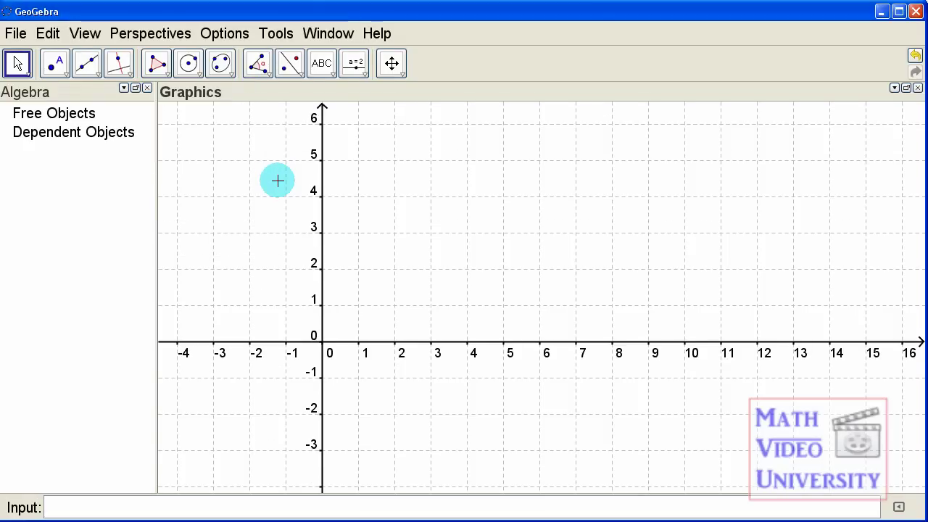
Step: Set default points to pink, a smaller size and hollow diamond style, and save the settings
left_click(231, 37)
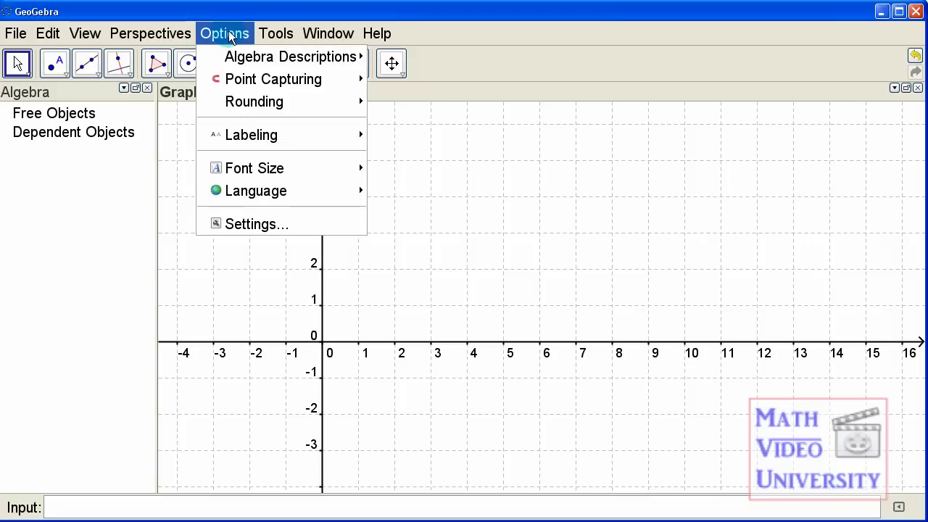
left_click(247, 225)
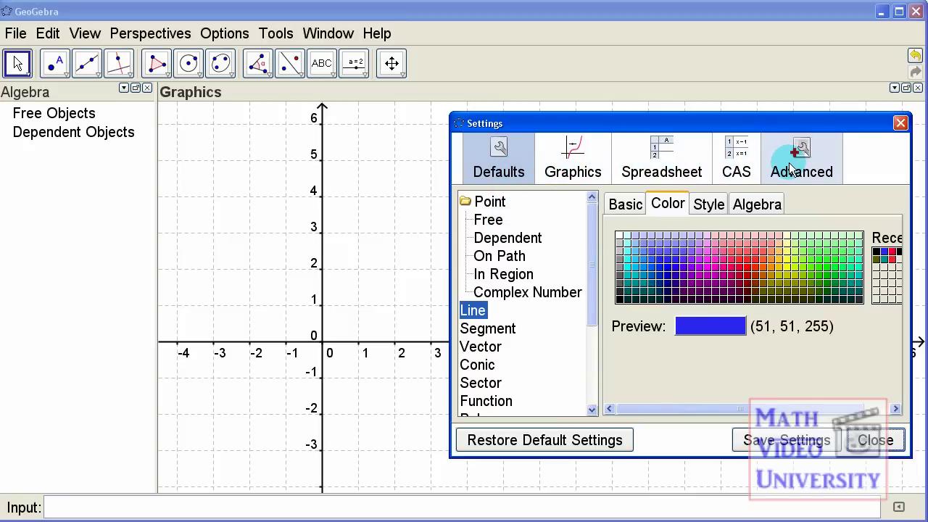
left_click(487, 203)
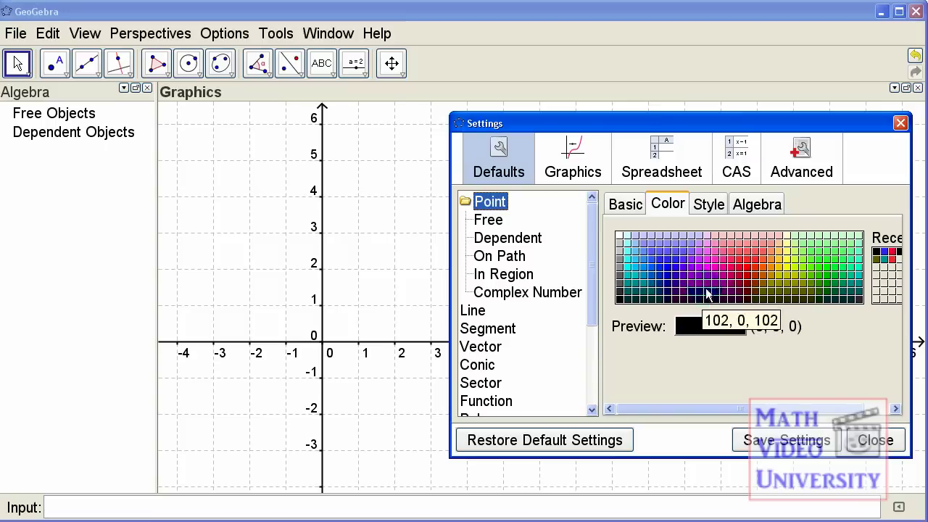
left_click(725, 272)
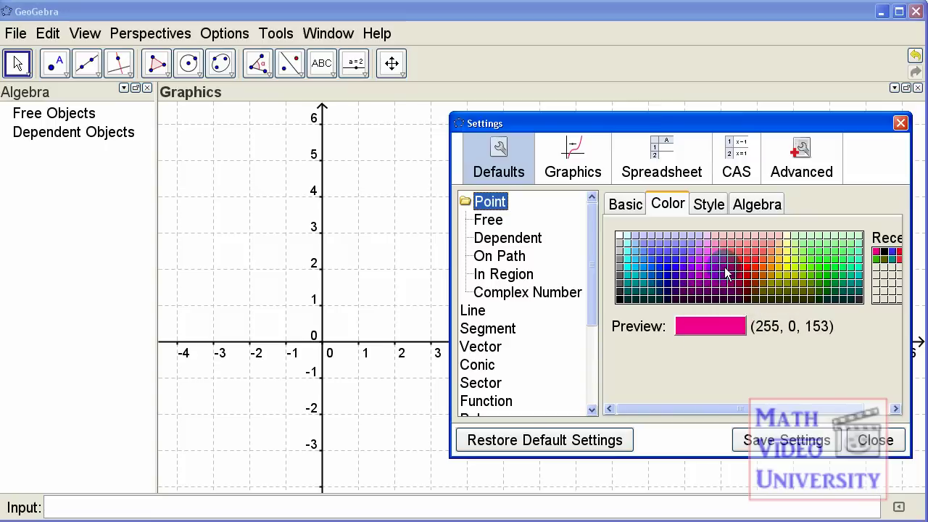
left_click(710, 206)
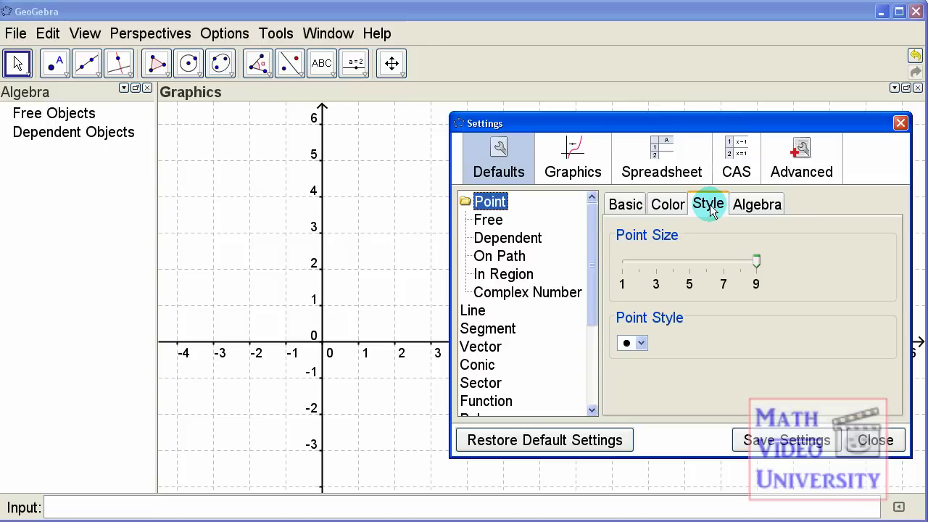
left_click(753, 255)
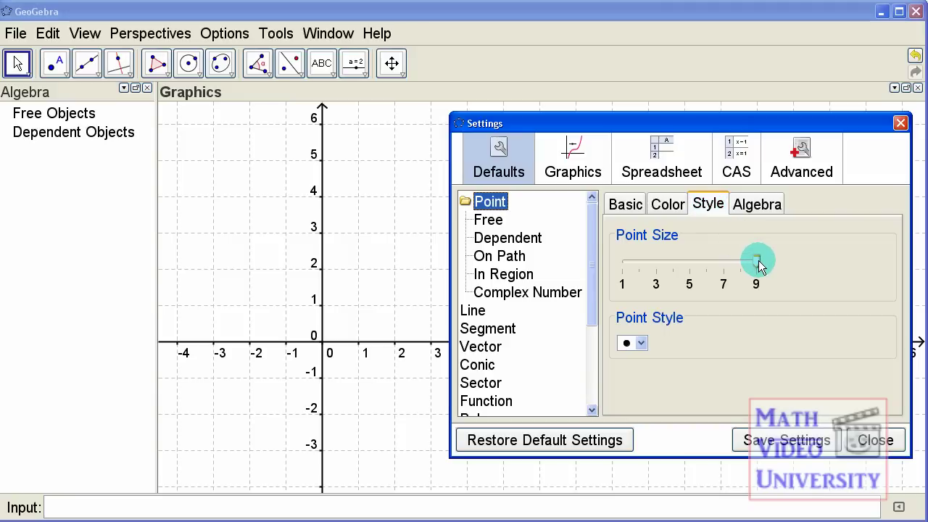
left_click_drag(759, 260, 677, 266)
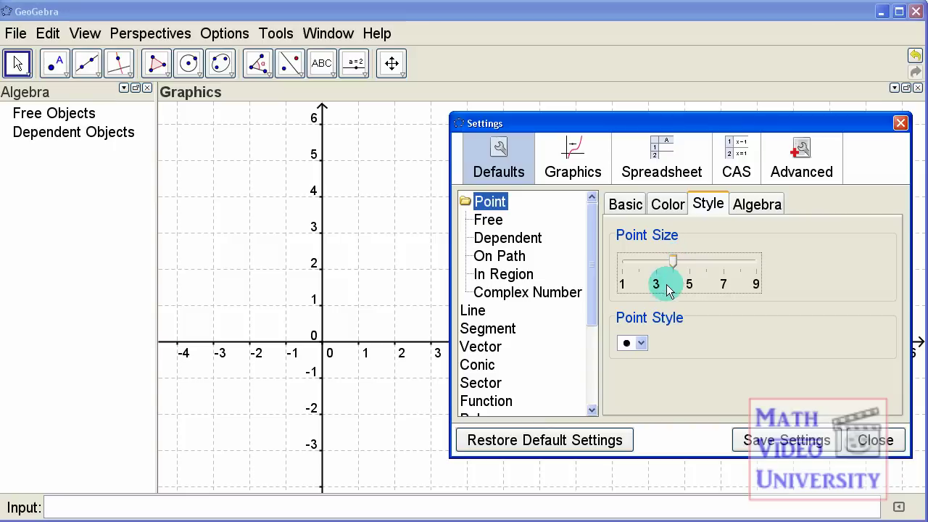
left_click(643, 346)
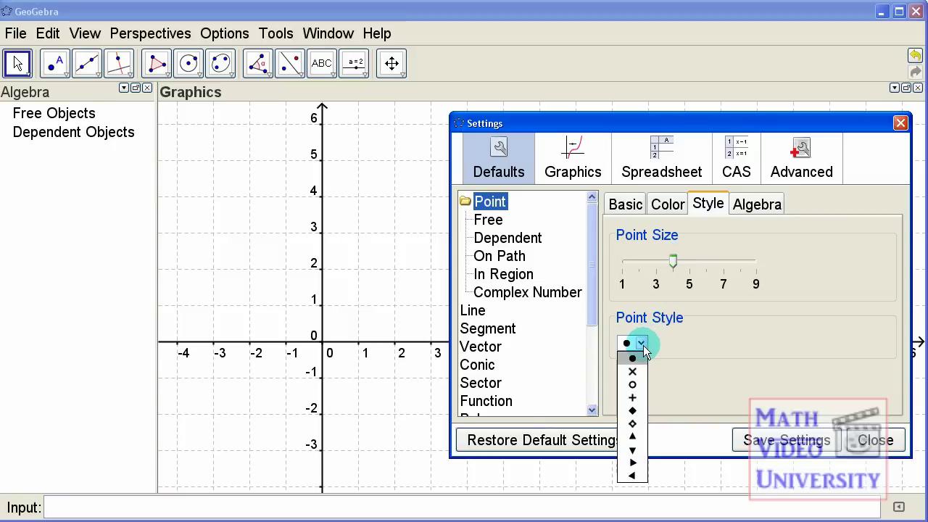
left_click(633, 425)
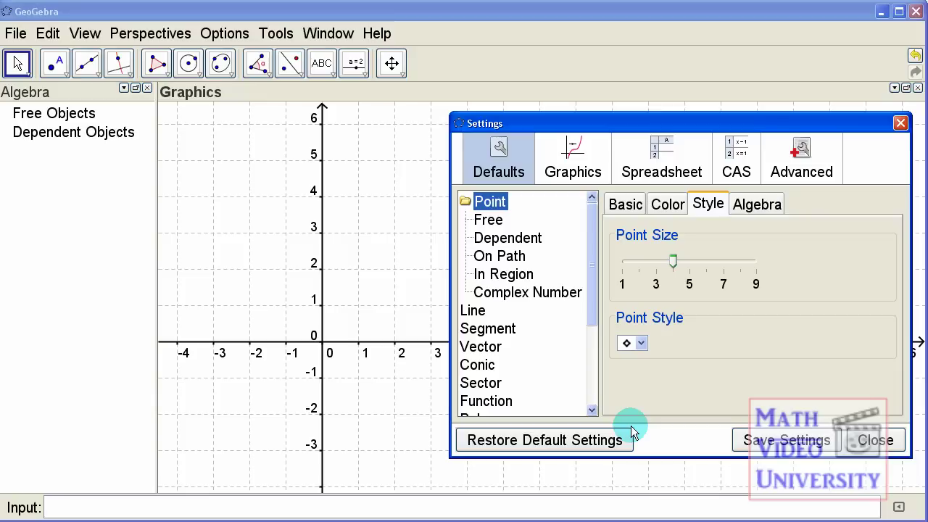
left_click(778, 445)
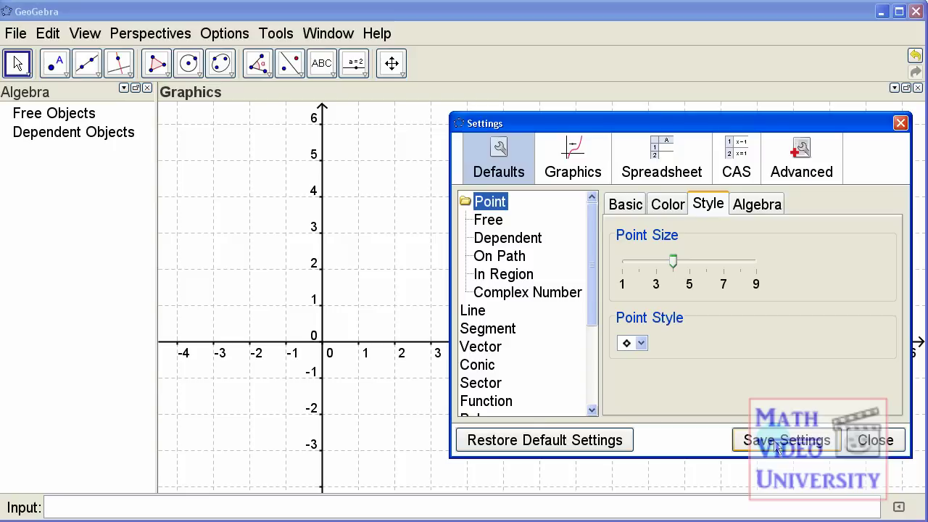
left_click(873, 442)
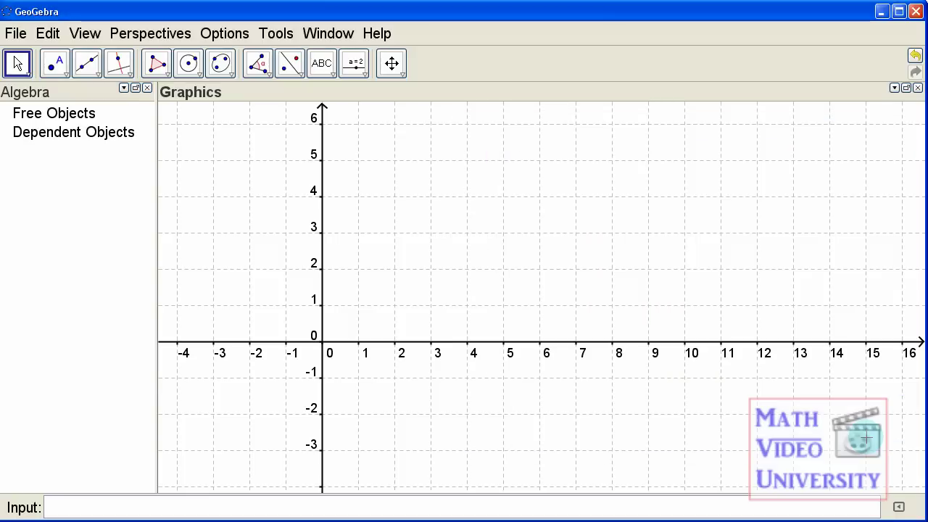
Step: Use the New Point tool to place A near (3.46, 4.56) and B near (6.42, 4.36)
left_click(55, 63)
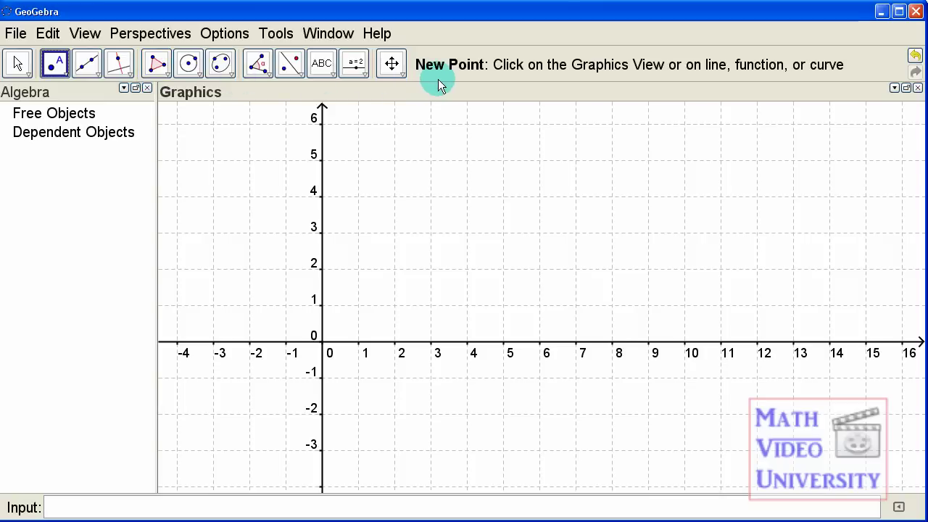
left_click(447, 176)
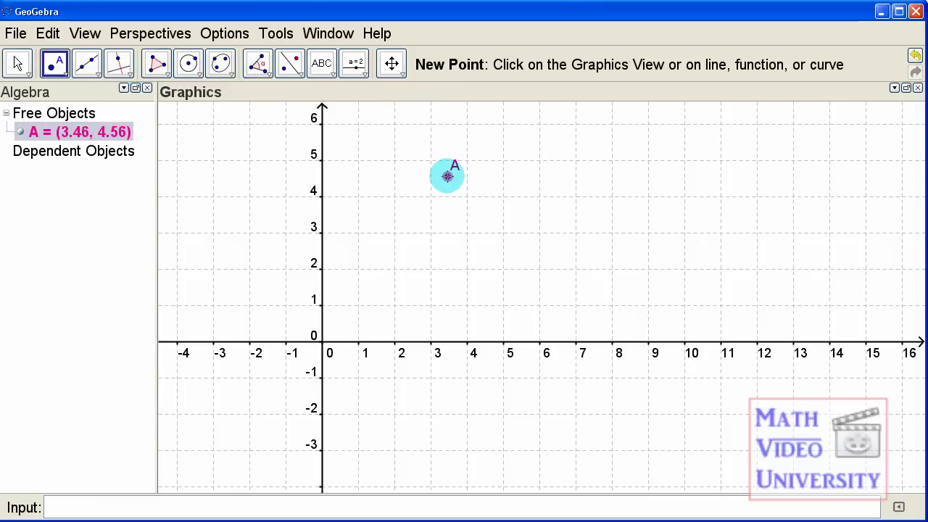
left_click(554, 183)
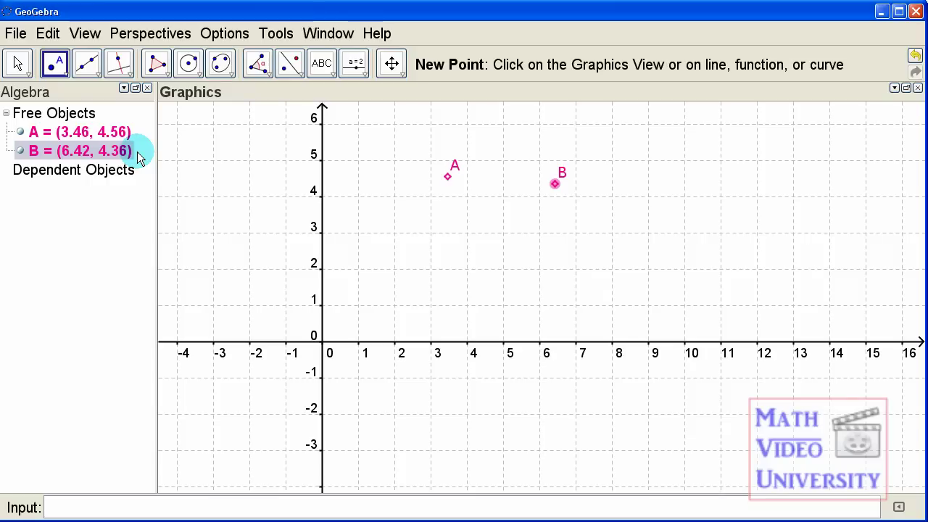
Step: Change the default point settings to size 9, filled dot style and blue colour
left_click(225, 33)
left_click(253, 224)
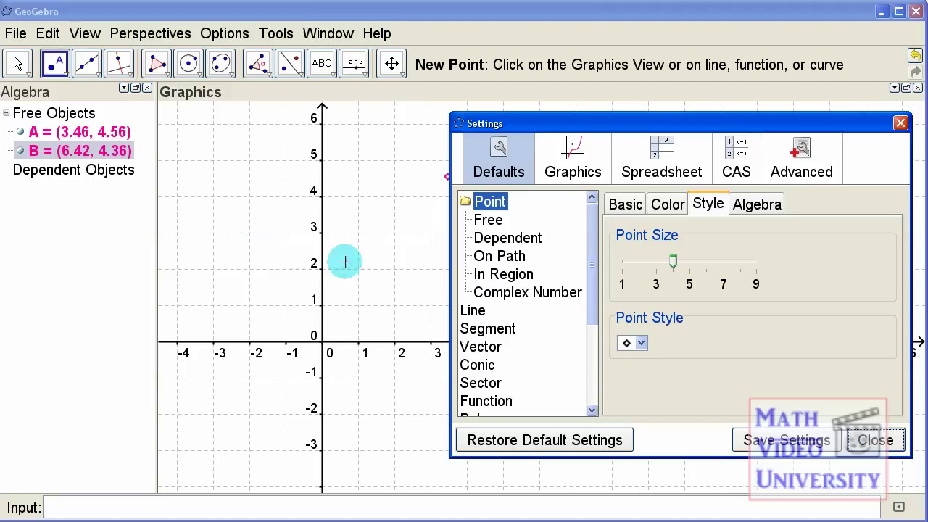
left_click_drag(671, 275, 756, 267)
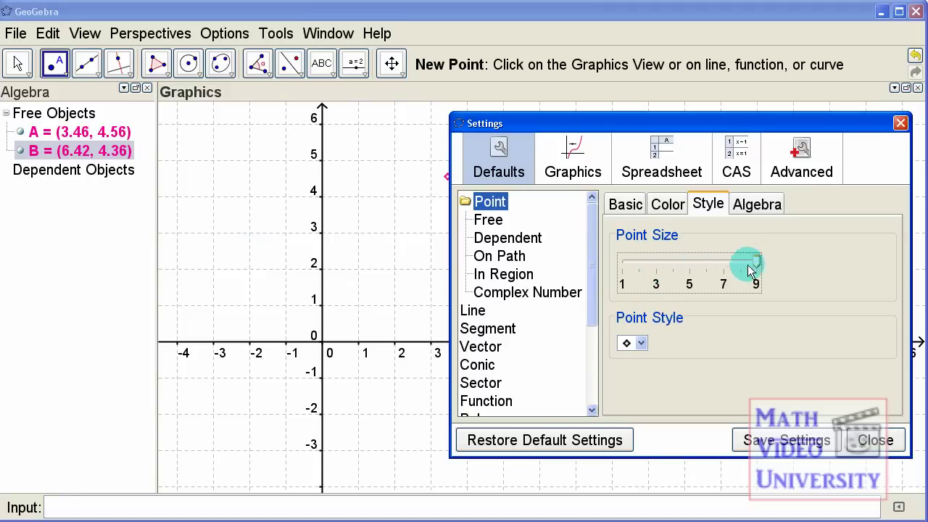
left_click(635, 343)
left_click(634, 360)
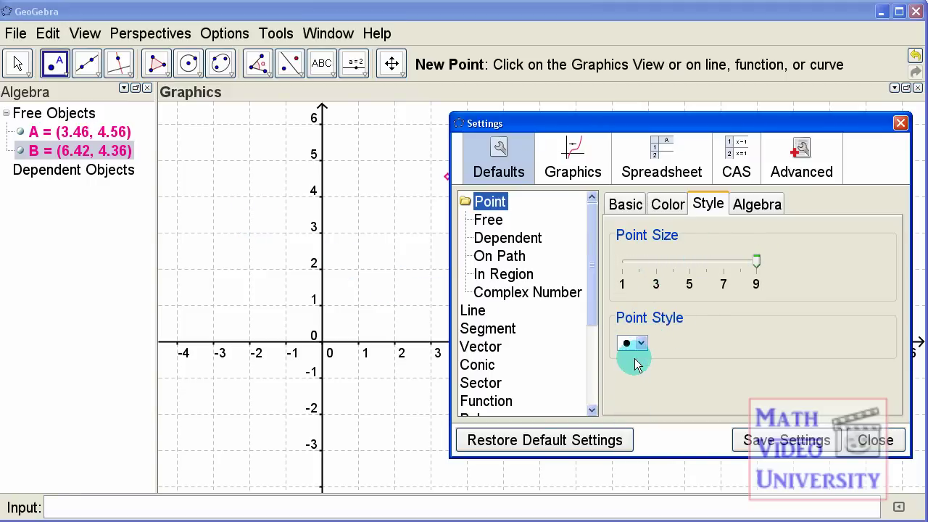
left_click(666, 206)
left_click(671, 276)
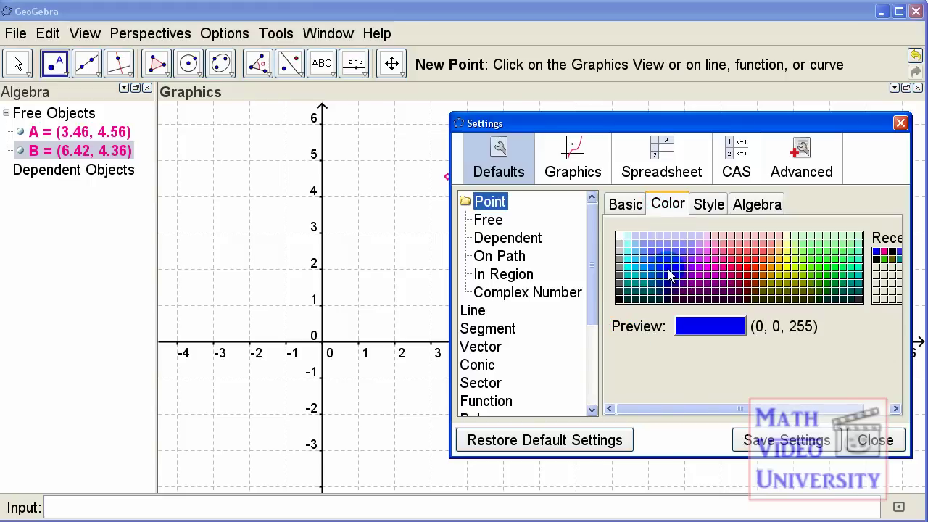
left_click(875, 440)
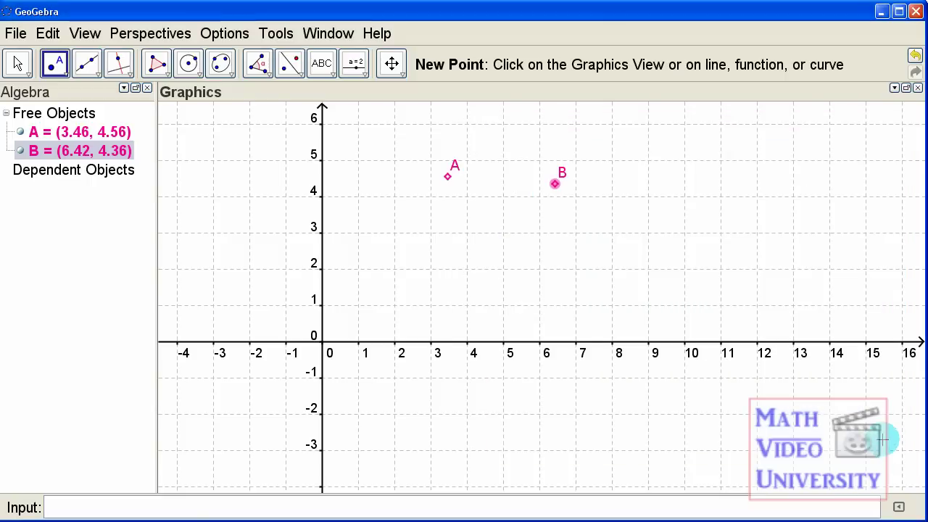
Step: Place points C near (9.36, 2.96), D at (6, 2) and E near (2.2, 1.46)
left_click(662, 234)
left_click(540, 269)
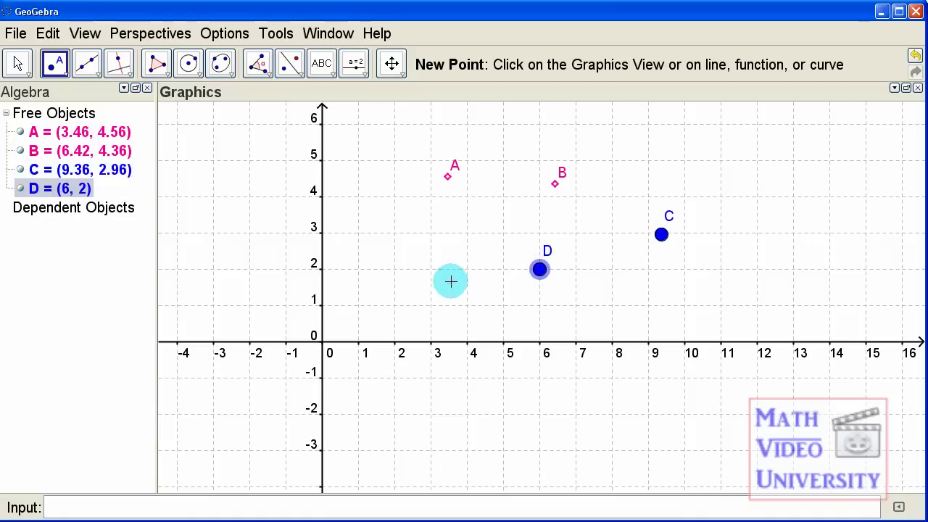
left_click(402, 289)
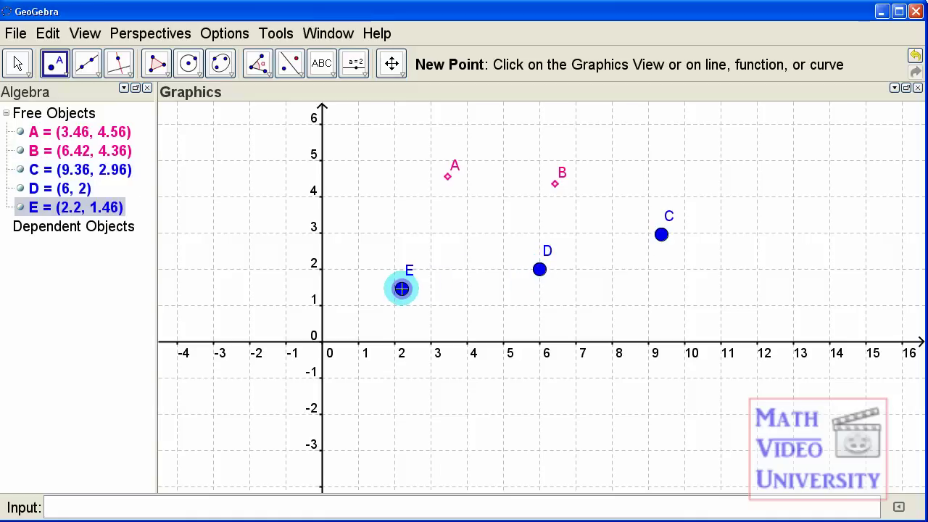
Step: Toggle between the Move and New Point tools, finishing on Move with Esc
left_click(17, 66)
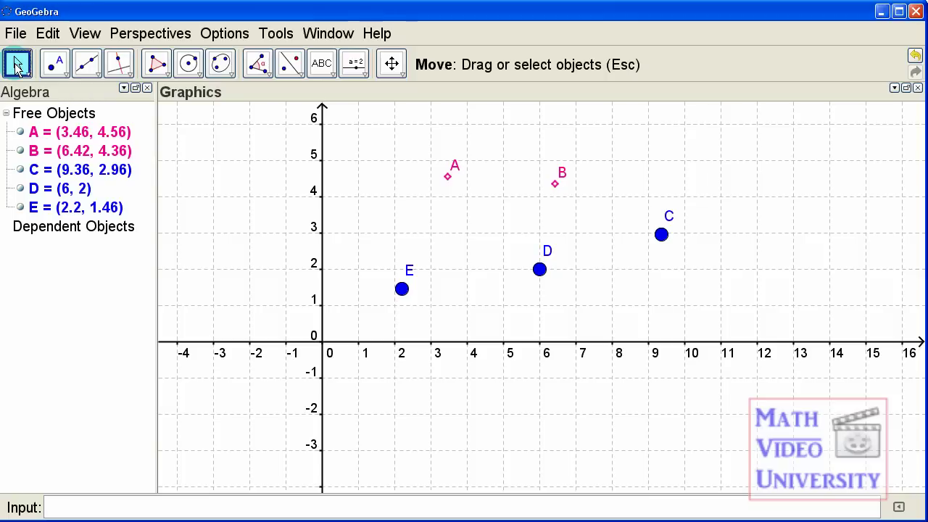
left_click(55, 65)
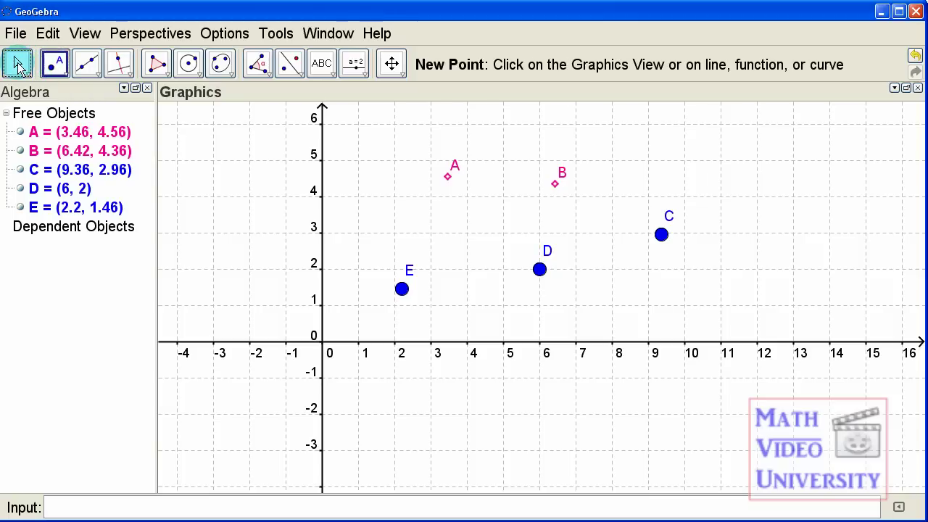
left_click(19, 65)
left_click(57, 65)
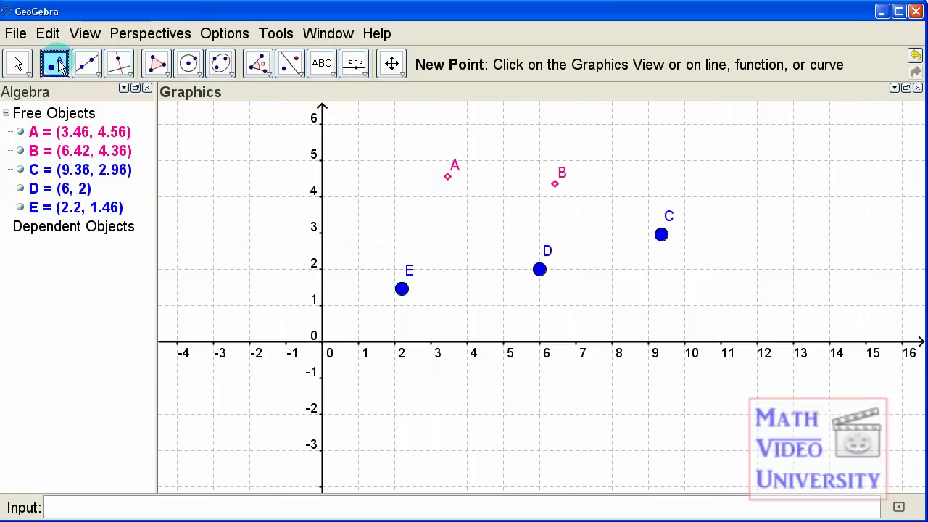
key("Escape")
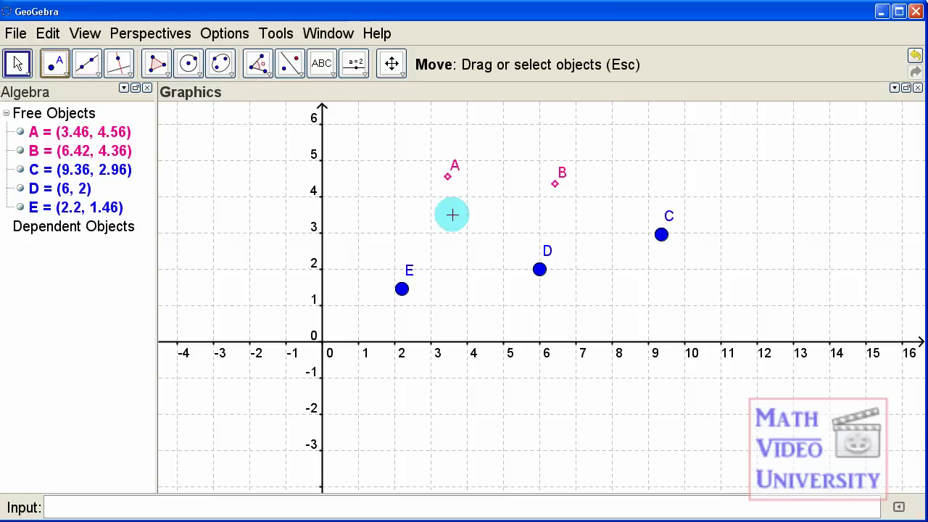
Step: Select point C and open its Object Properties, moving the window aside
left_click(666, 238)
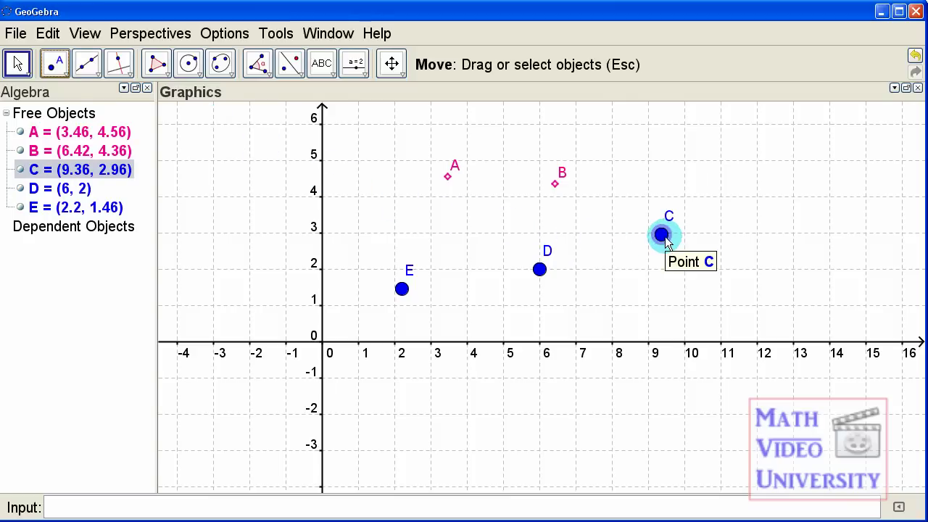
left_click(655, 254)
left_click(659, 245)
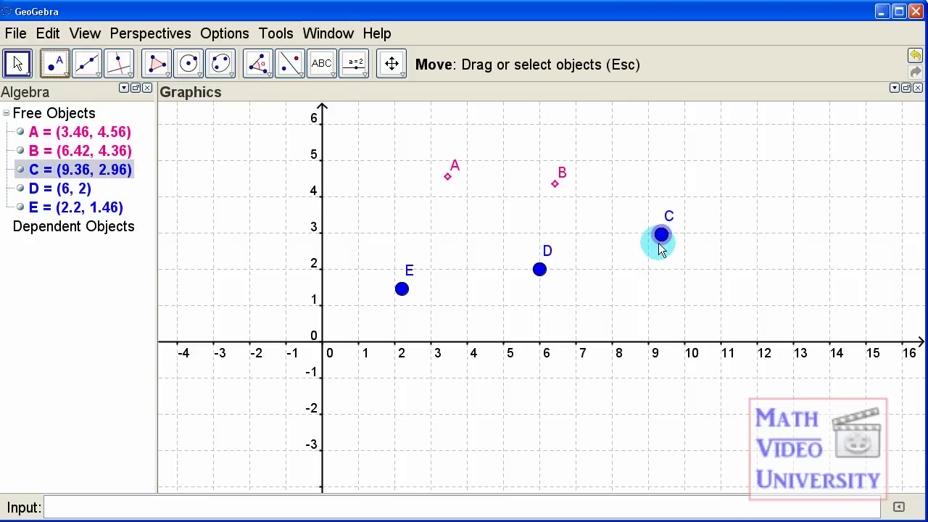
left_click(658, 246)
left_click(661, 239)
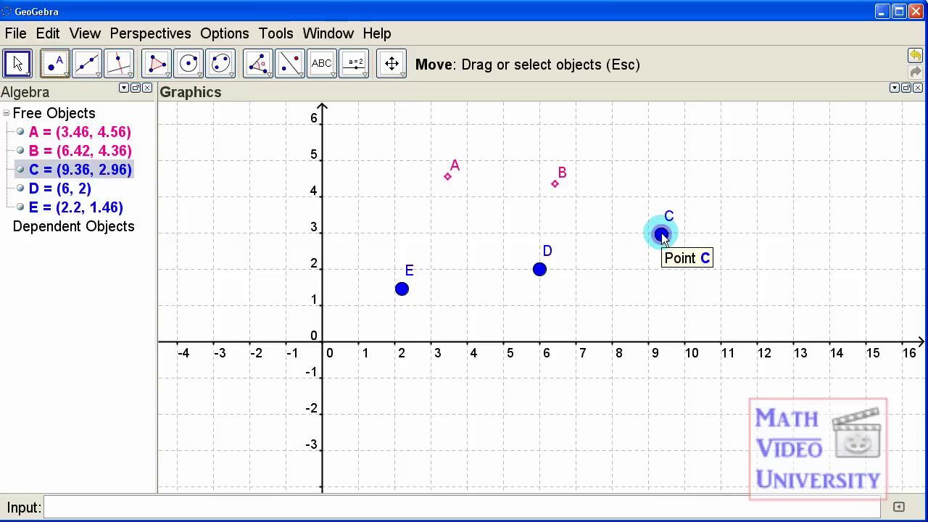
right_click(662, 238)
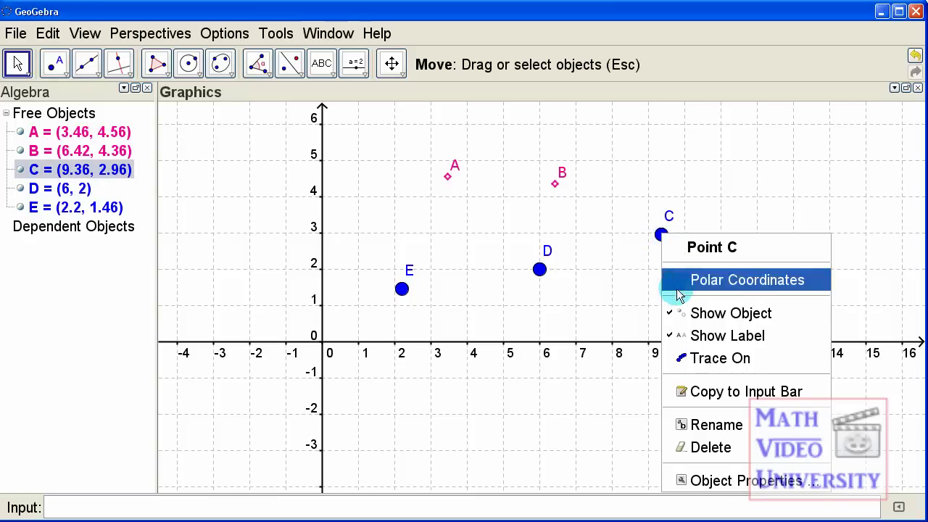
left_click(720, 483)
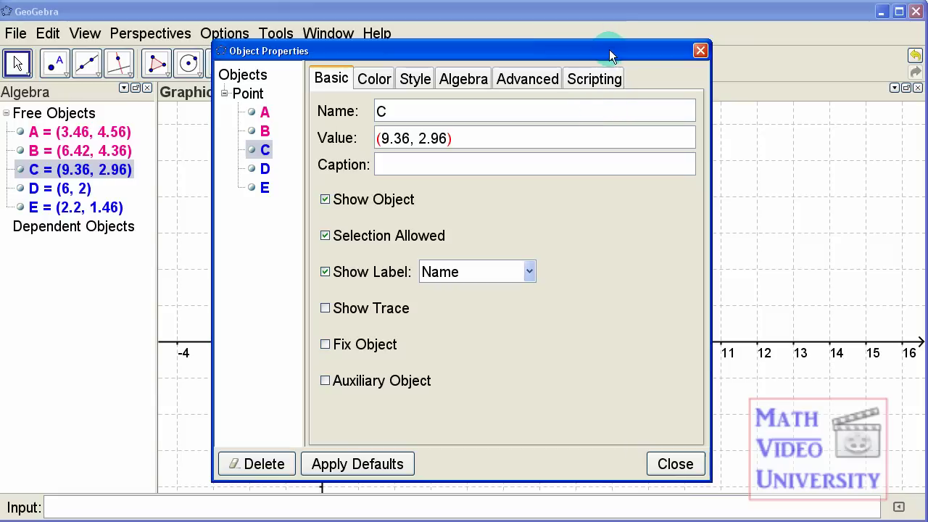
left_click_drag(612, 49, 523, 44)
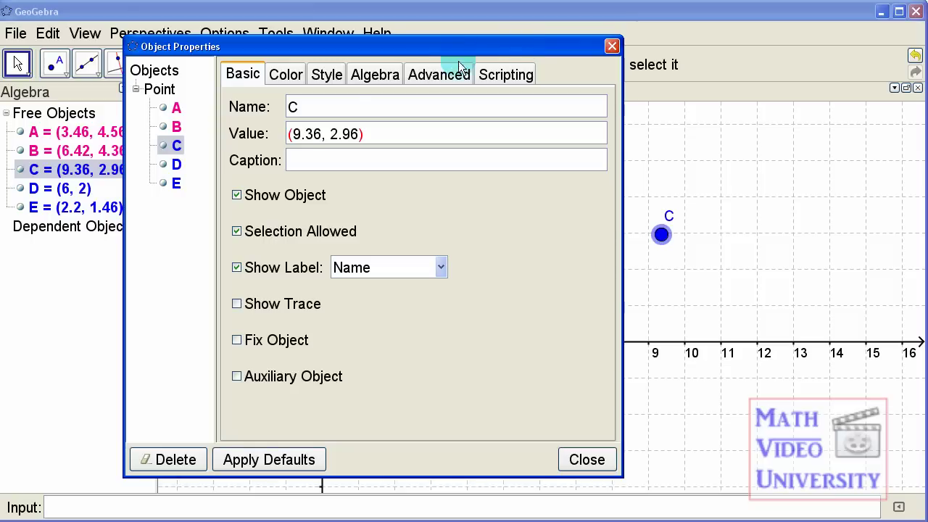
Step: Make point C orange, size 5, with the cross point style, and close properties
left_click(287, 77)
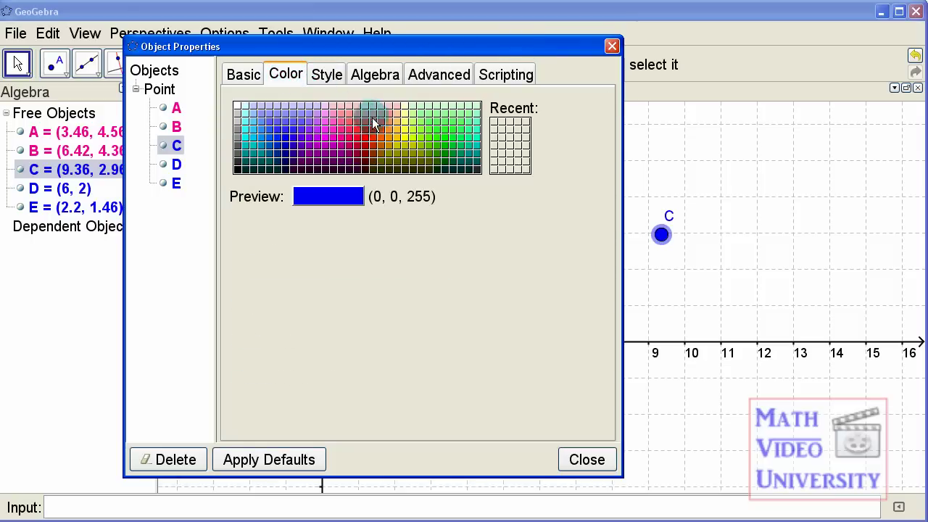
left_click(381, 139)
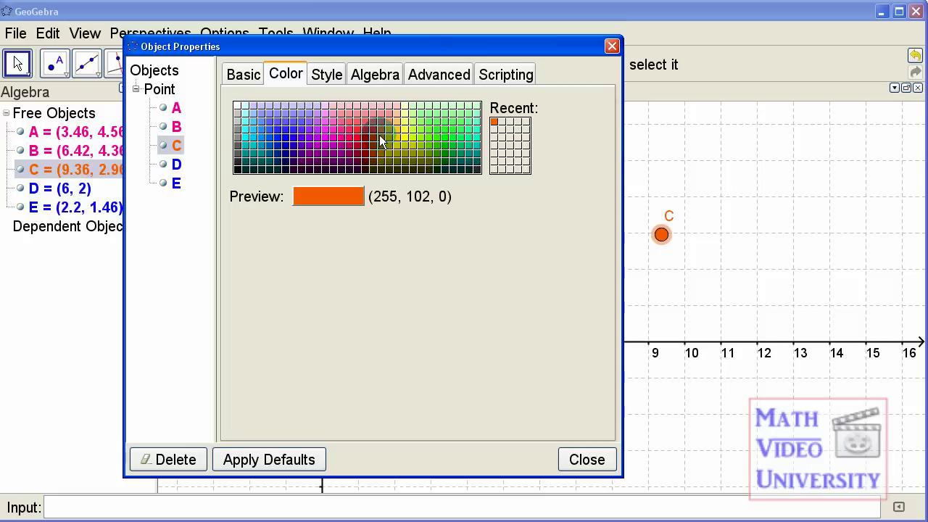
left_click(326, 76)
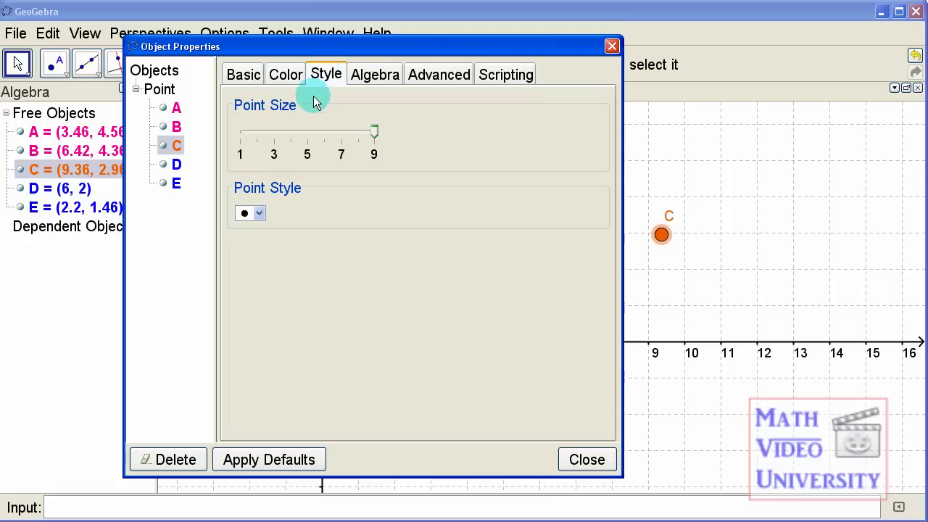
left_click(282, 137)
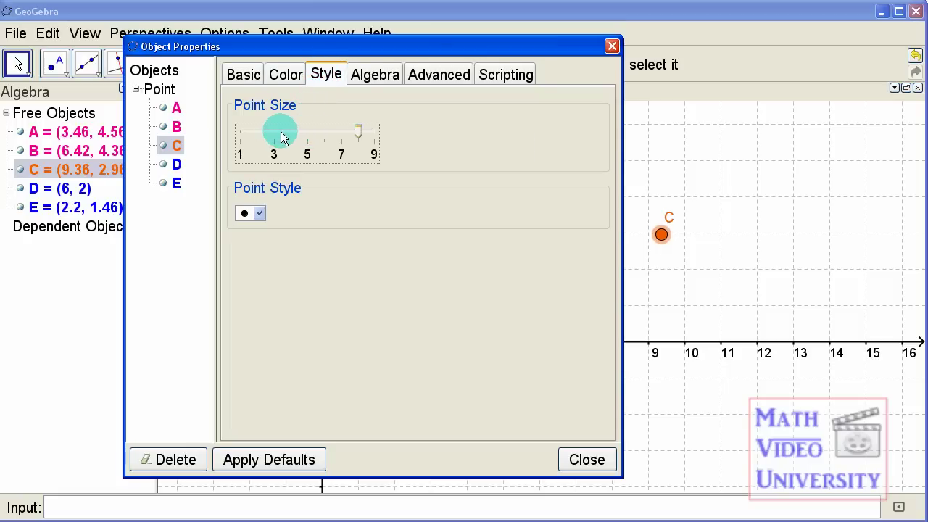
left_click(282, 137)
left_click(282, 138)
left_click(282, 138)
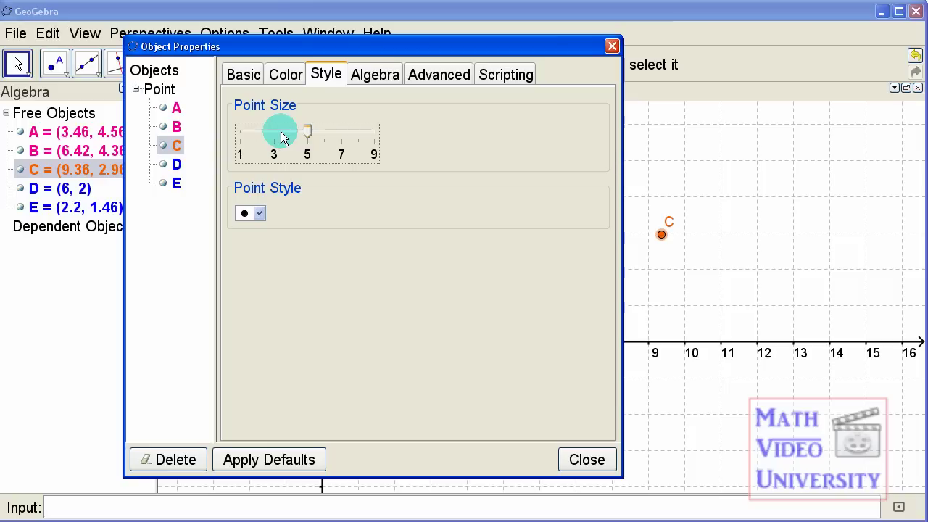
left_click(258, 214)
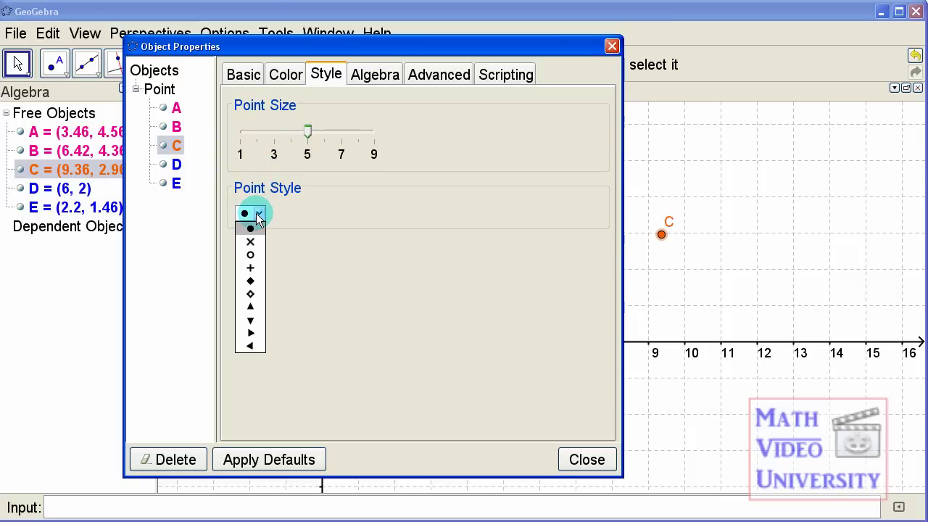
left_click(249, 243)
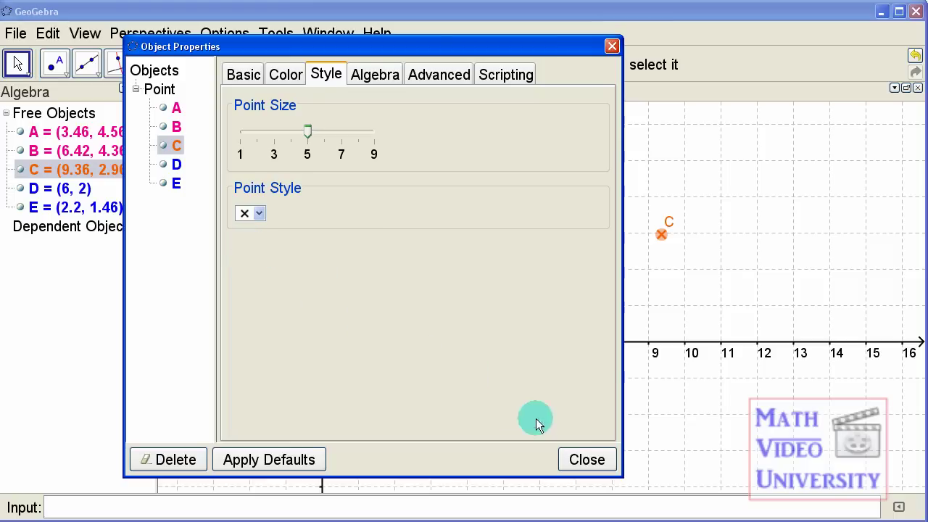
left_click(588, 458)
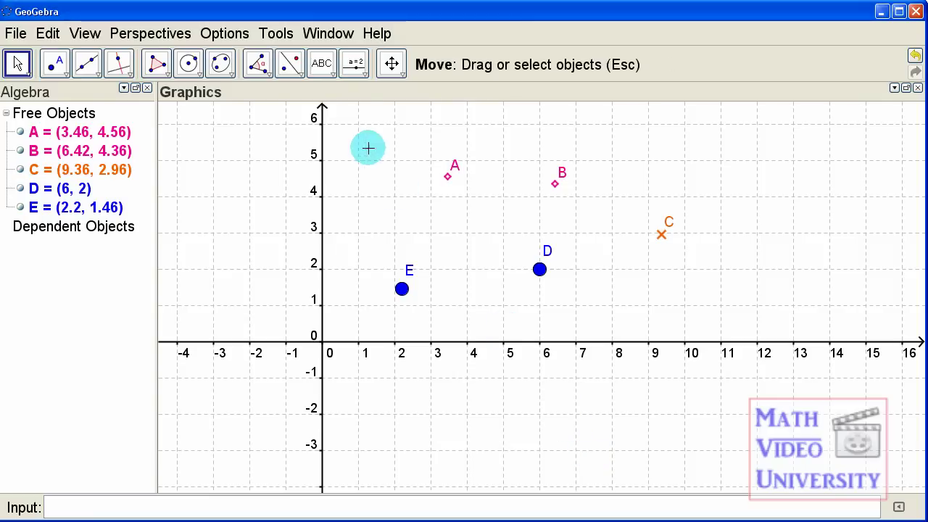
Step: In the Line defaults, choose the dashed line style and close Settings
left_click(227, 40)
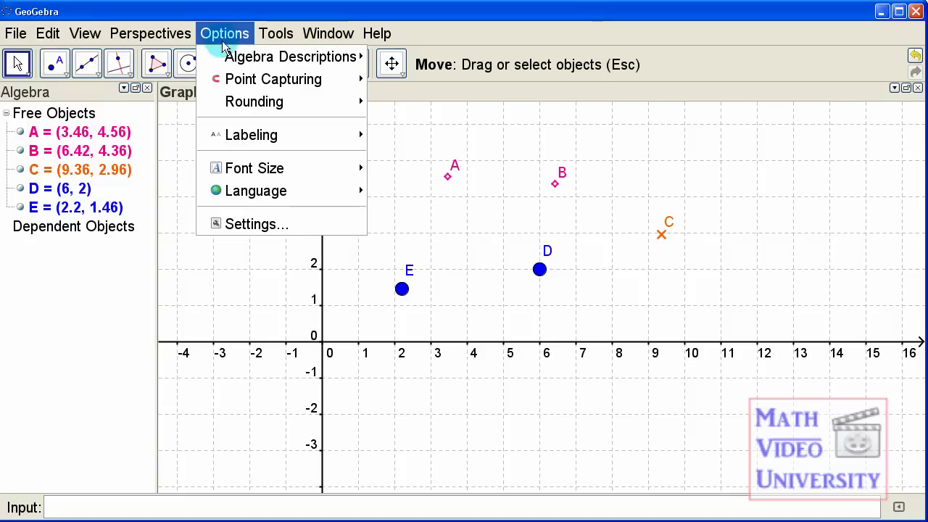
left_click(253, 225)
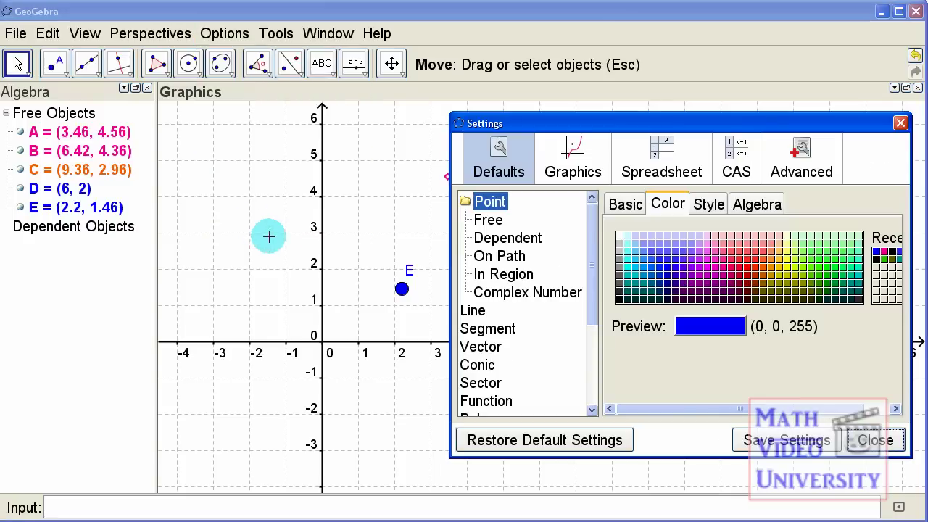
left_click(475, 312)
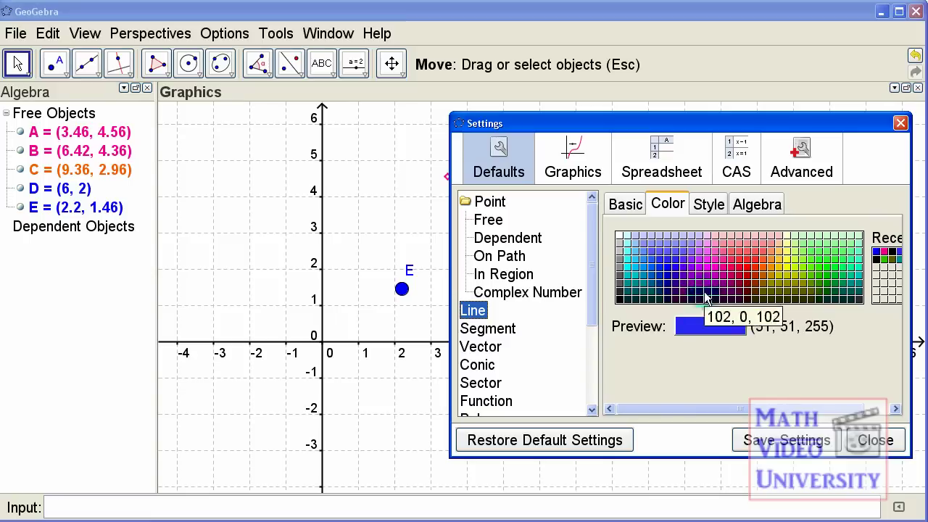
left_click(709, 205)
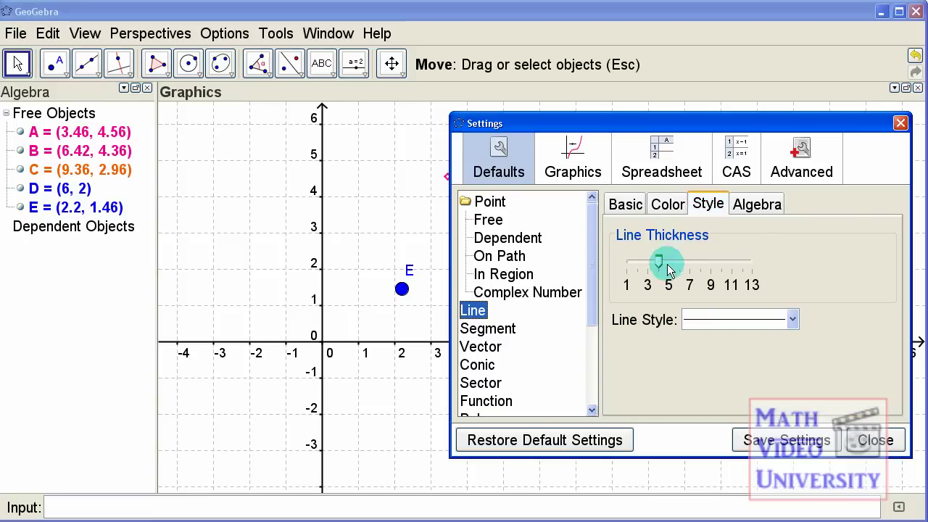
left_click(711, 326)
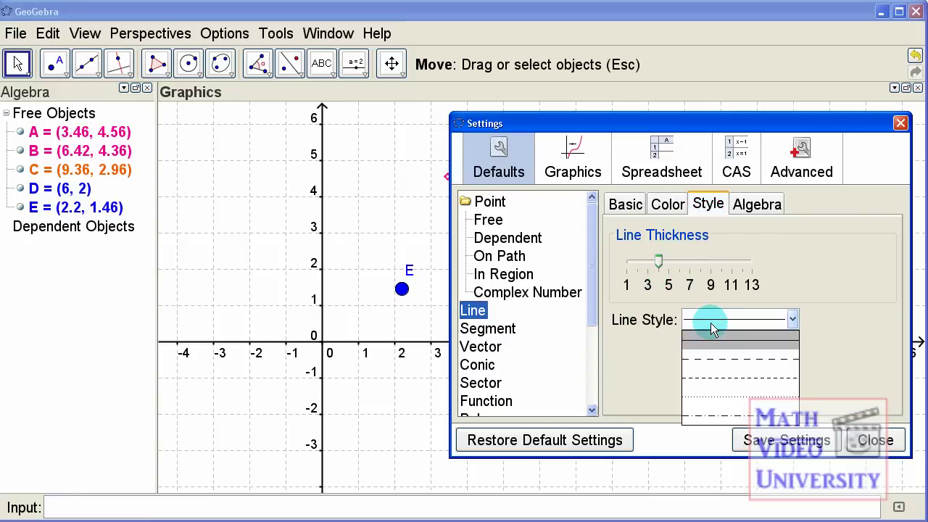
left_click(719, 367)
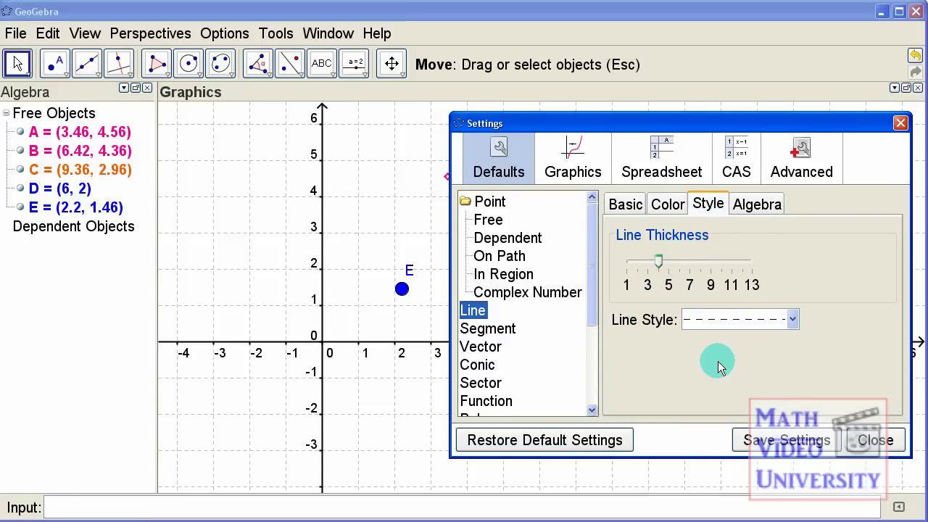
left_click(875, 440)
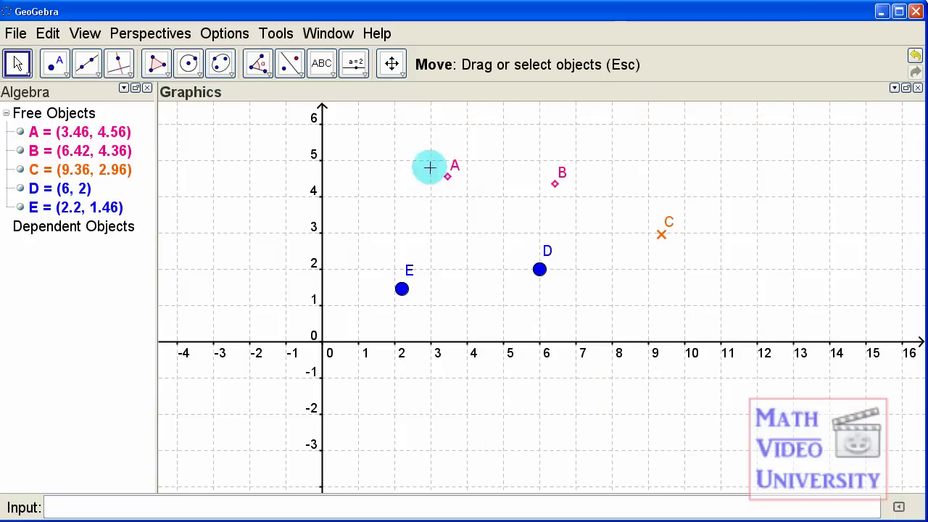
Step: Draw line a through new points F (2.28, 3.38) and G (9.74, 4.66), then return to Move
left_click(86, 67)
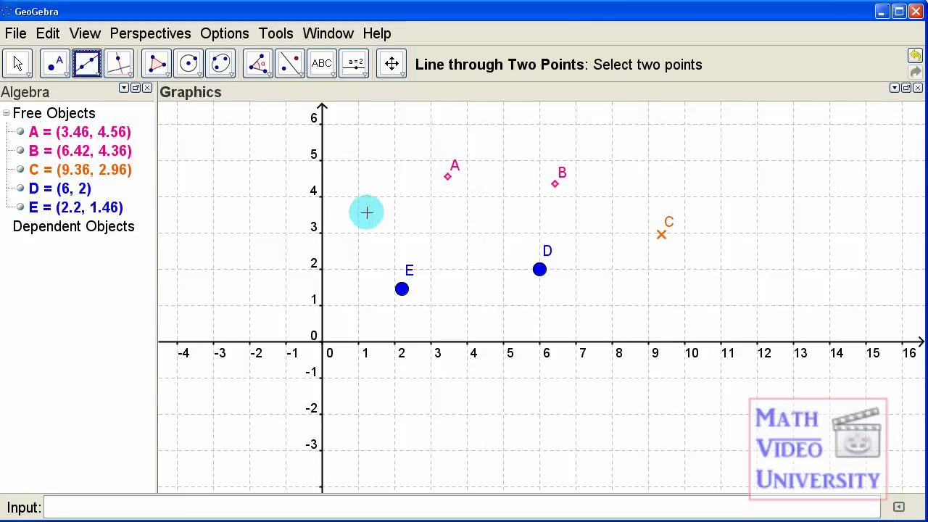
left_click(405, 219)
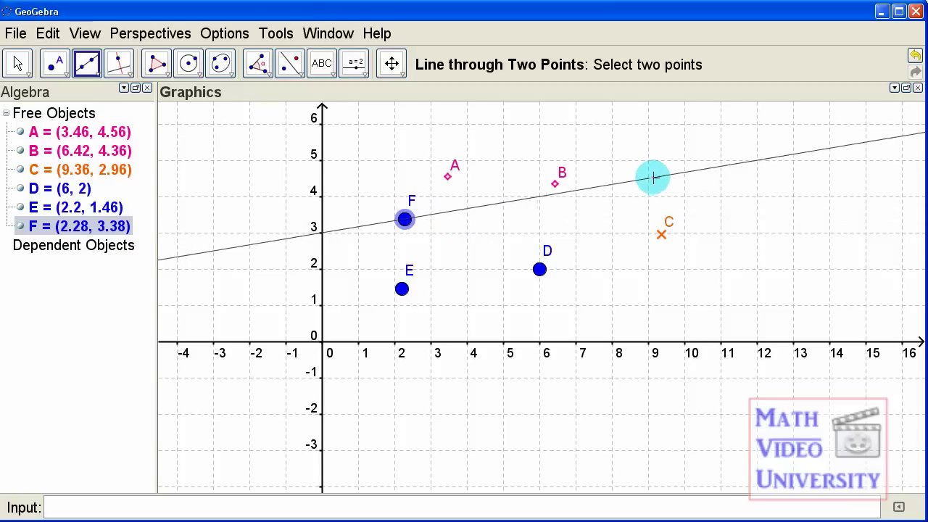
left_click(675, 172)
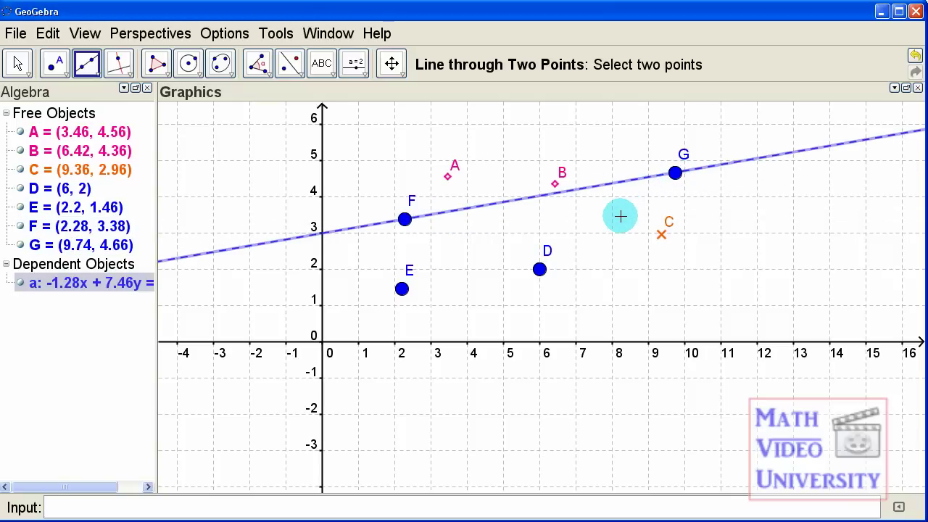
key("Escape")
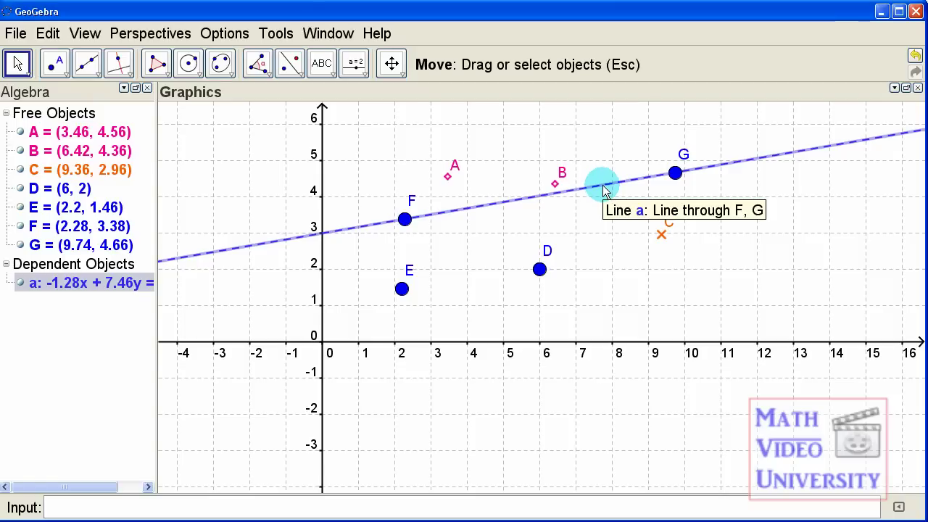
Step: Change line a's line style from dashed to solid in its Object Properties
right_click(603, 185)
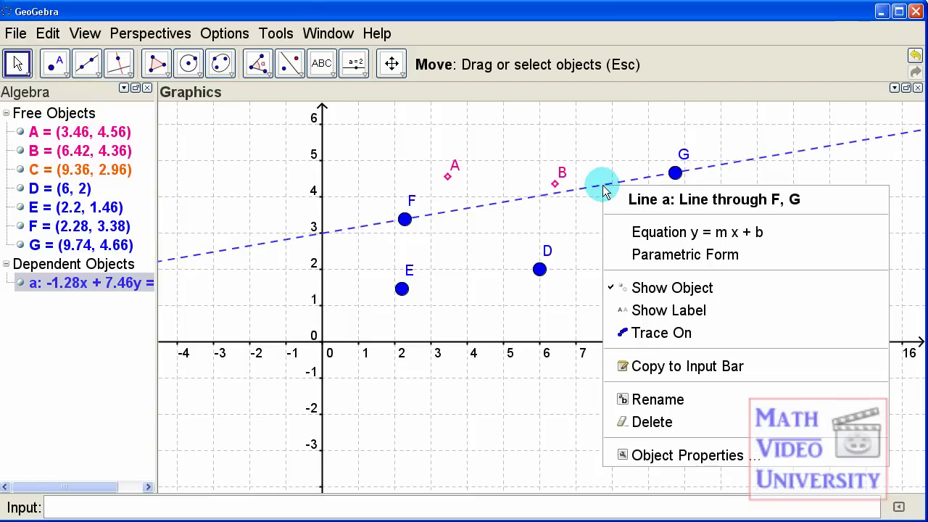
left_click(653, 455)
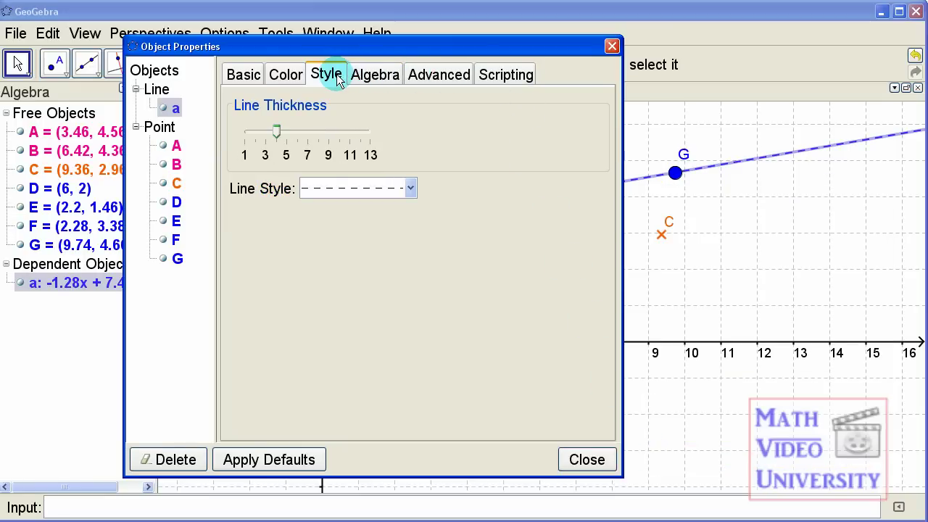
left_click(338, 189)
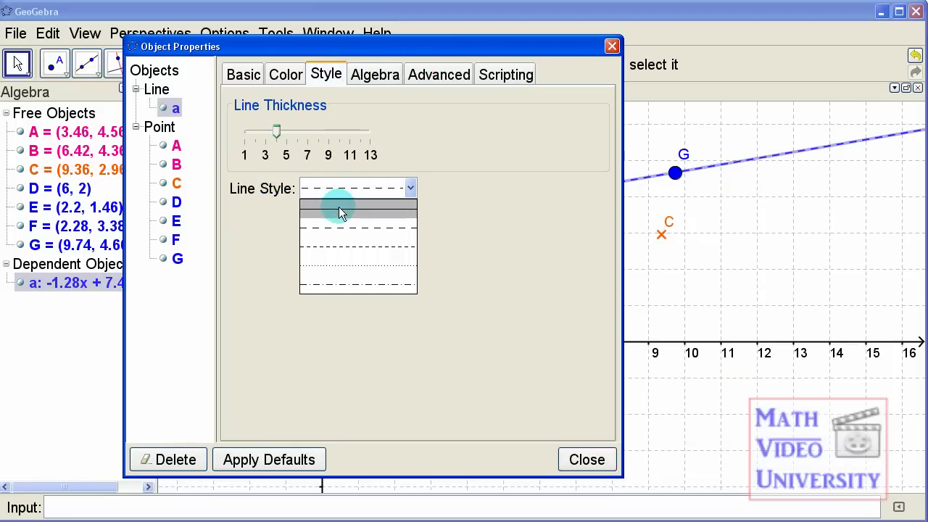
left_click(339, 208)
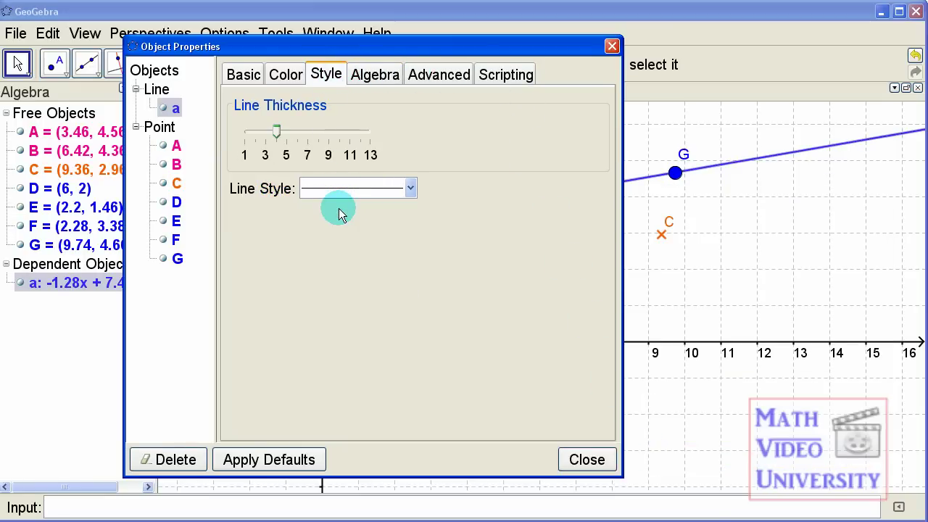
key("Escape")
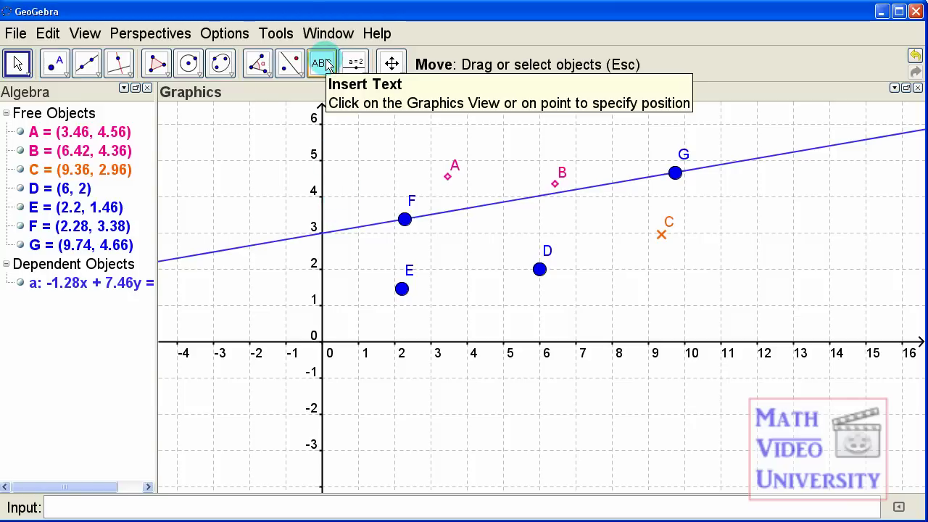
left_click(240, 38)
left_click(245, 222)
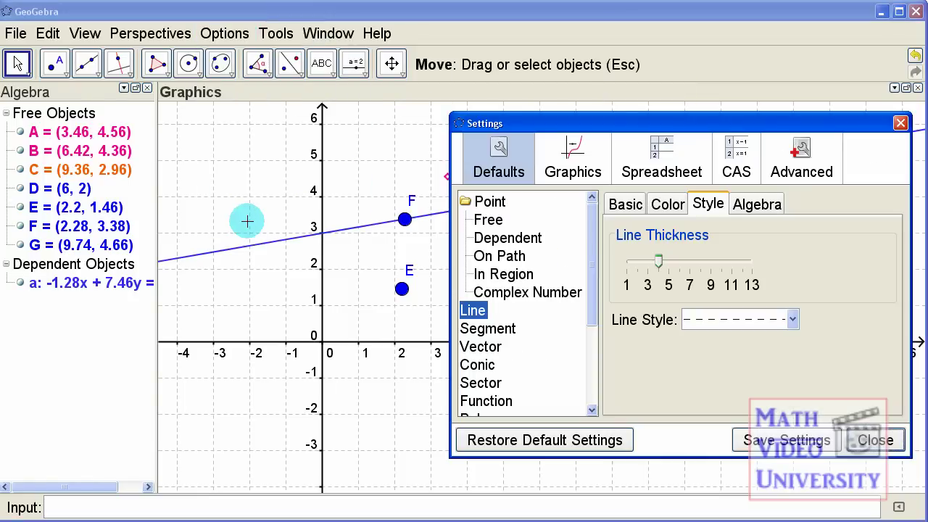
left_click_drag(591, 234, 599, 308)
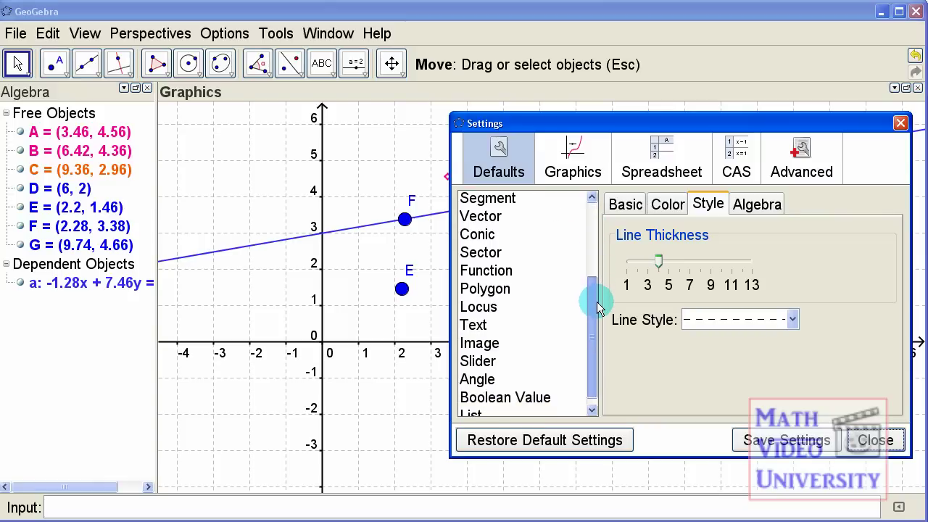
left_click(481, 326)
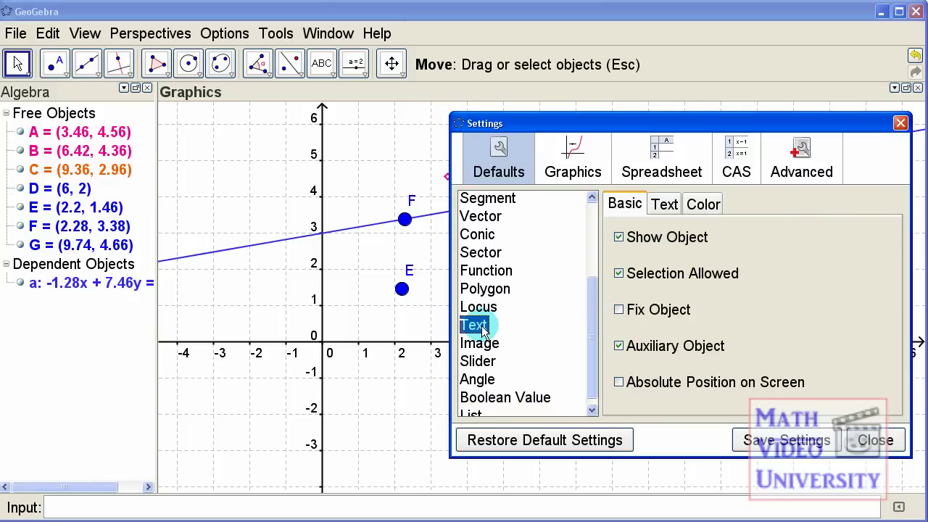
left_click(667, 205)
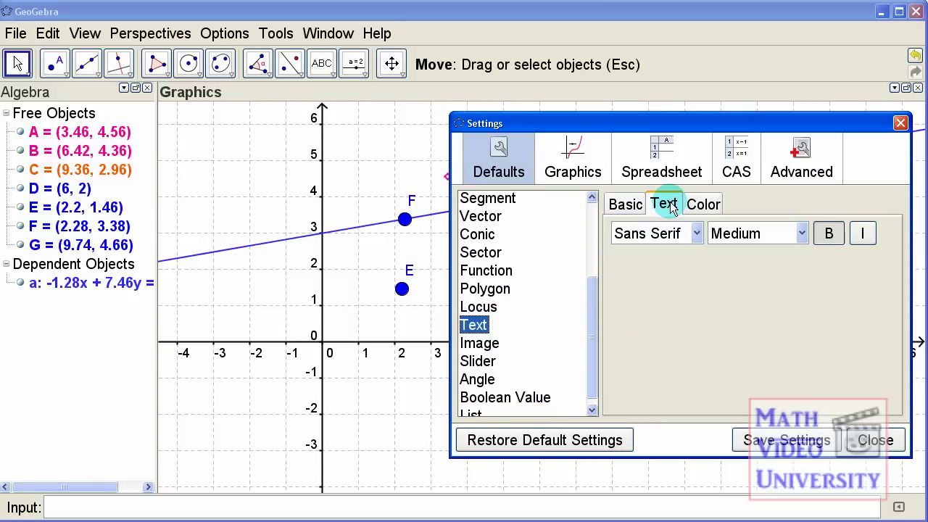
left_click(698, 236)
left_click(697, 236)
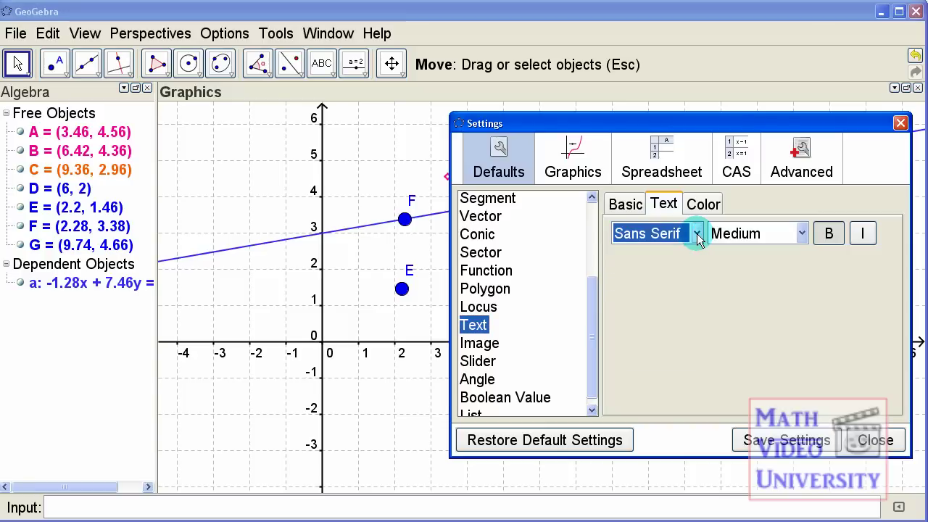
left_click(803, 235)
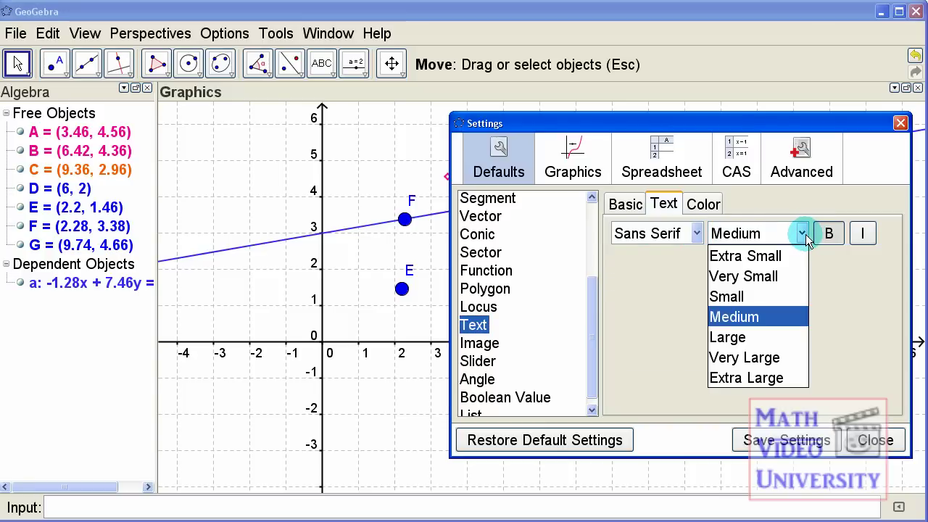
left_click(773, 319)
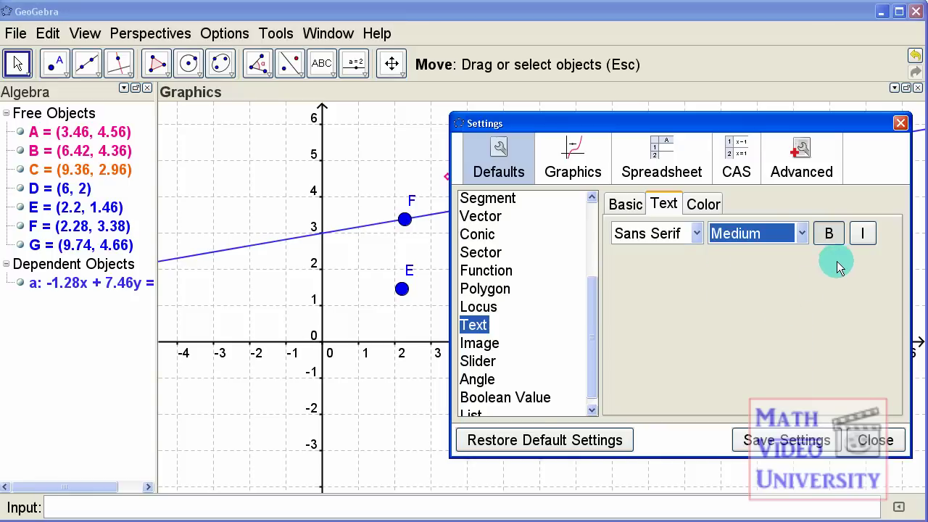
left_click(875, 440)
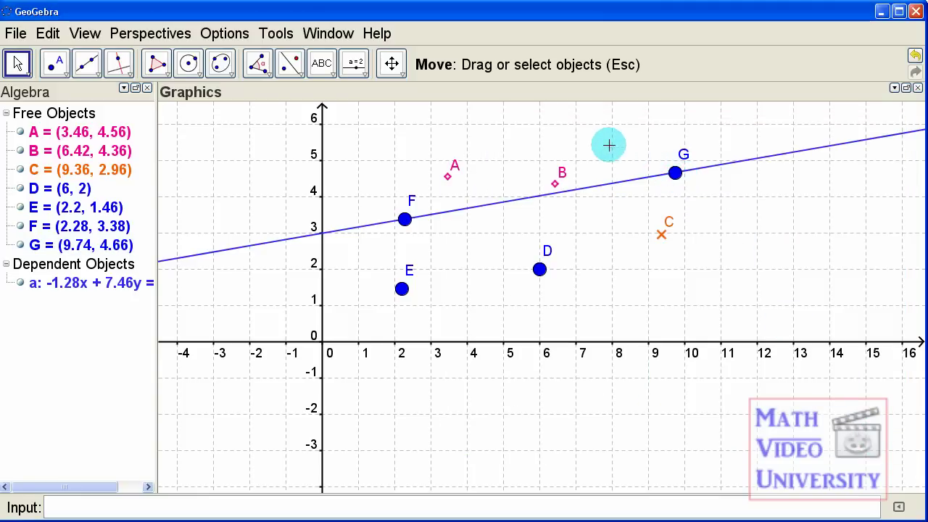
Step: Insert the text 'we are having fun now' below the x-axis, correcting a typo
left_click(324, 65)
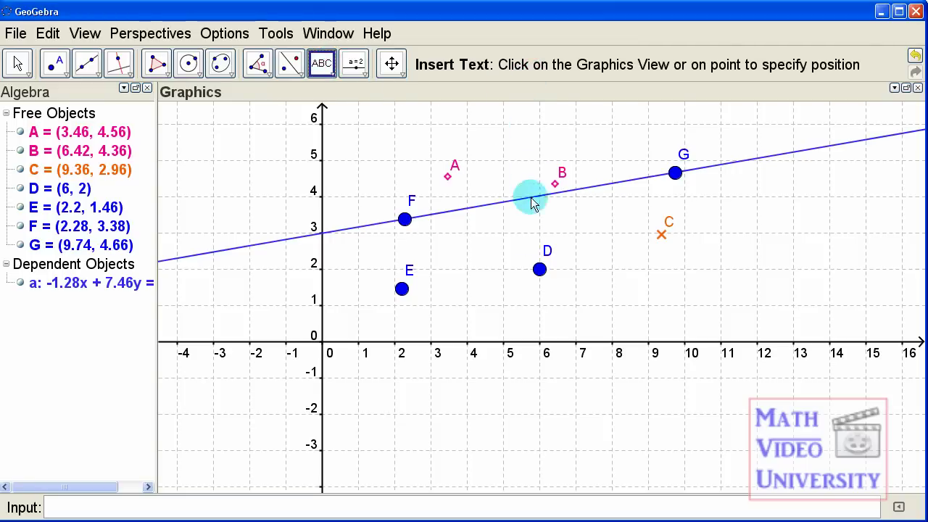
left_click(473, 382)
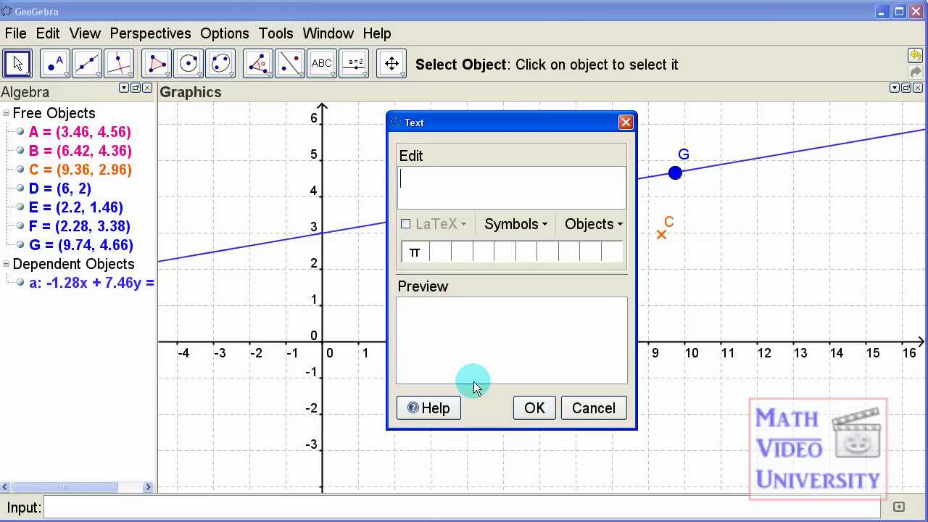
type("we are ha")
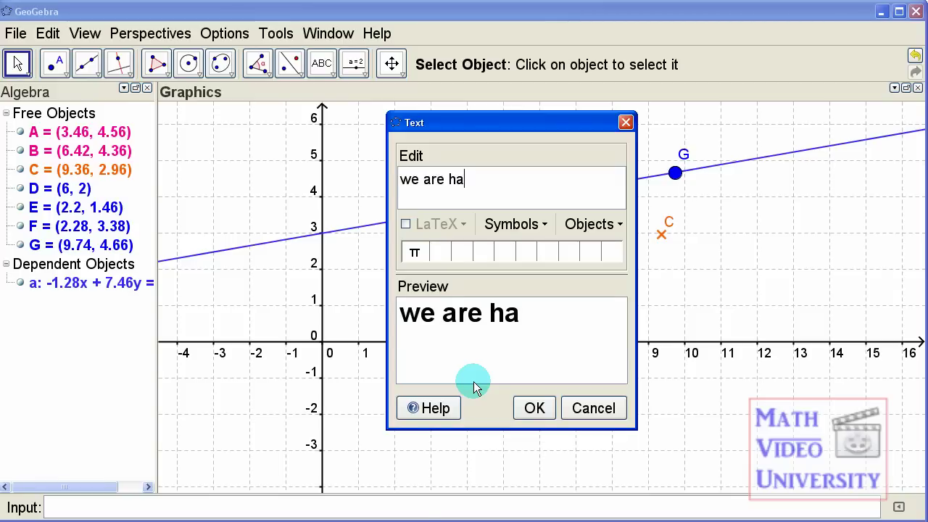
type("ving fun new")
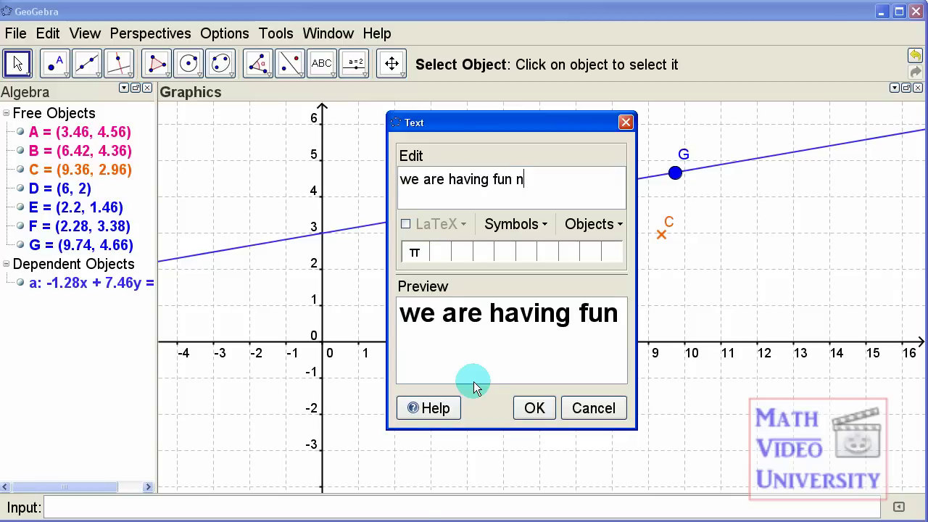
key("BackSpace")
key("BackSpace")
type("ow")
left_click(537, 408)
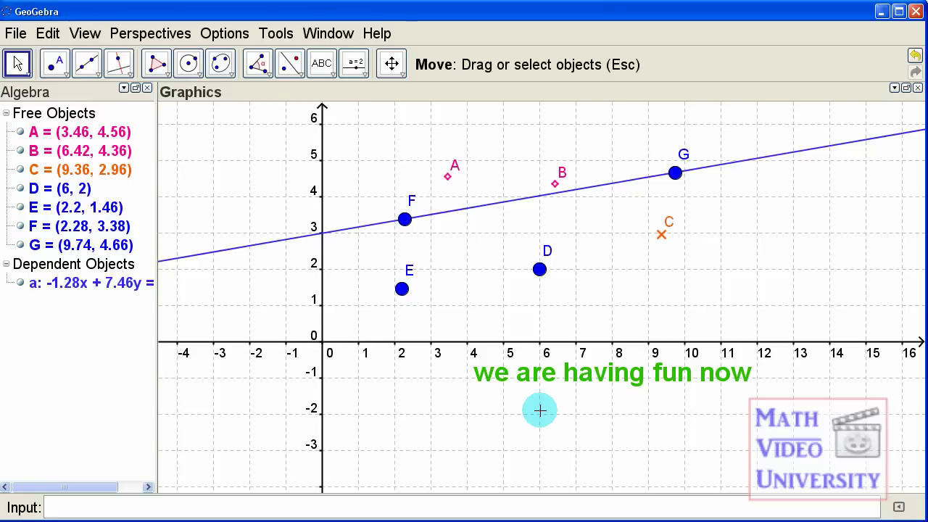
Step: Drag the text lower-left and insert 'more' so it reads 'we are having more fun now'
left_click_drag(571, 384, 537, 408)
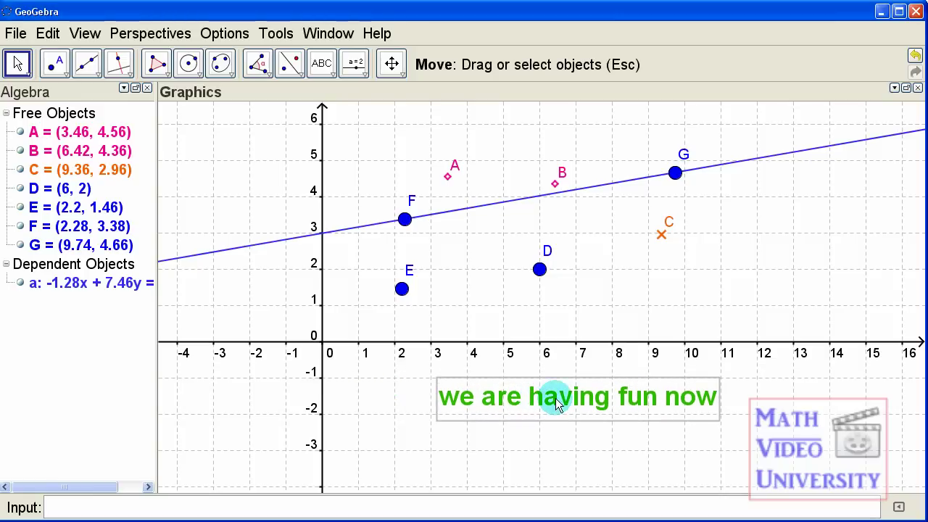
right_click(560, 404)
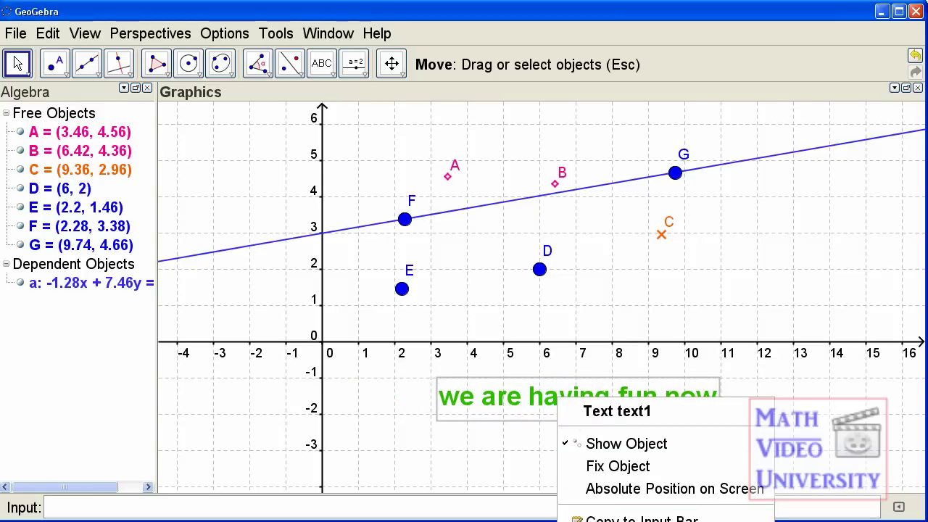
left_click(624, 521)
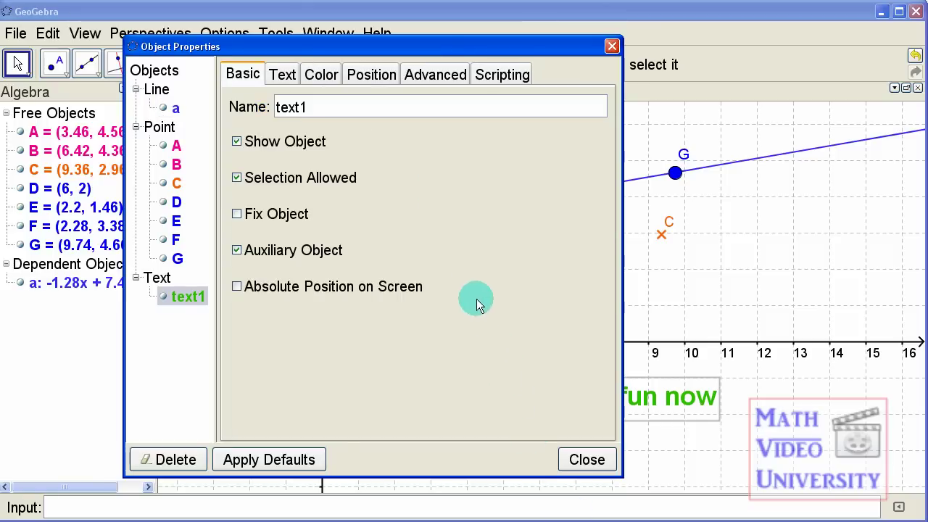
left_click_drag(512, 51, 433, 39)
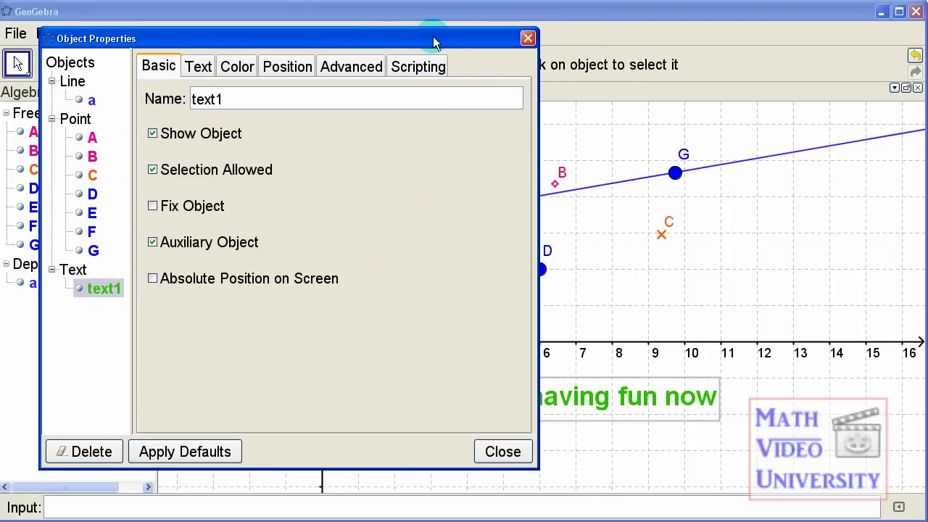
left_click(232, 68)
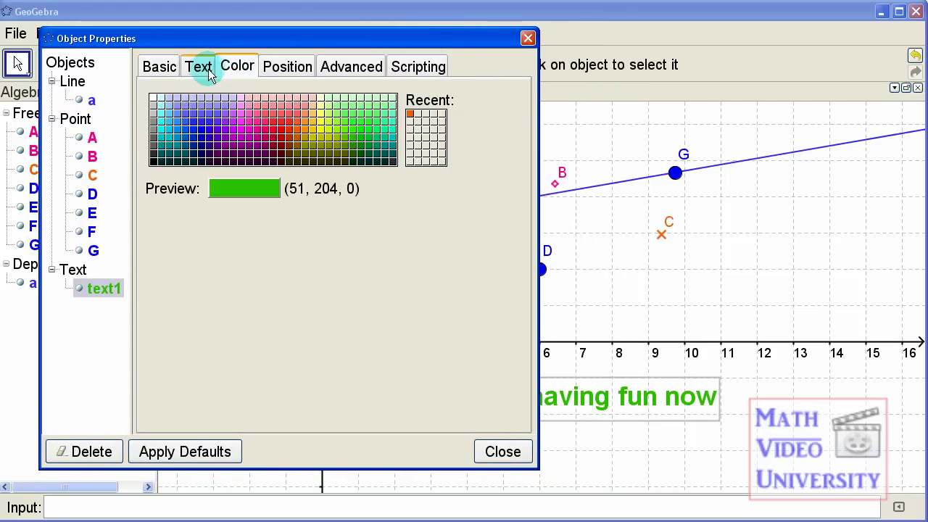
left_click(200, 69)
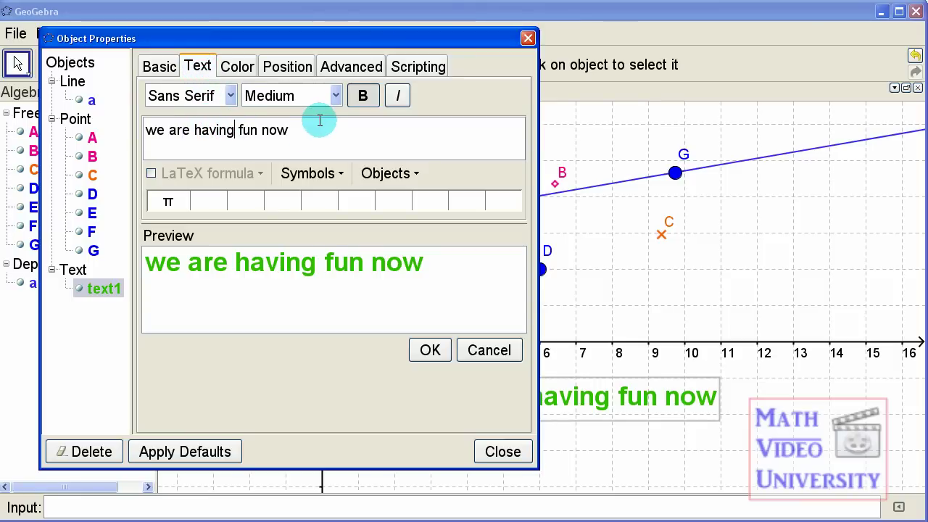
type("more")
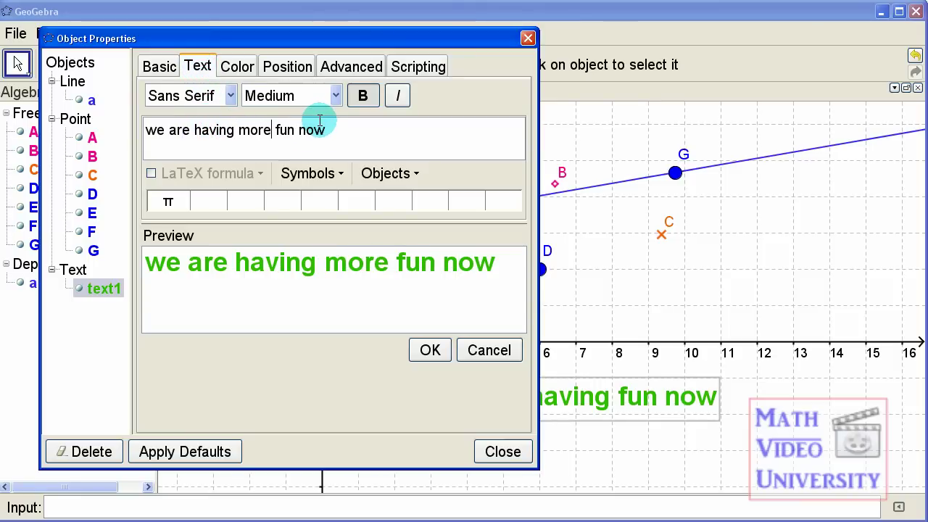
left_click(429, 350)
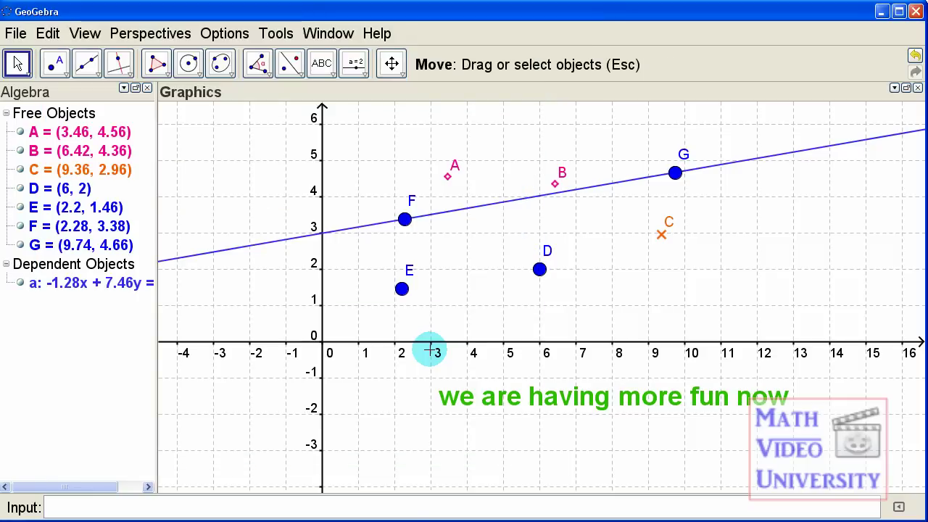